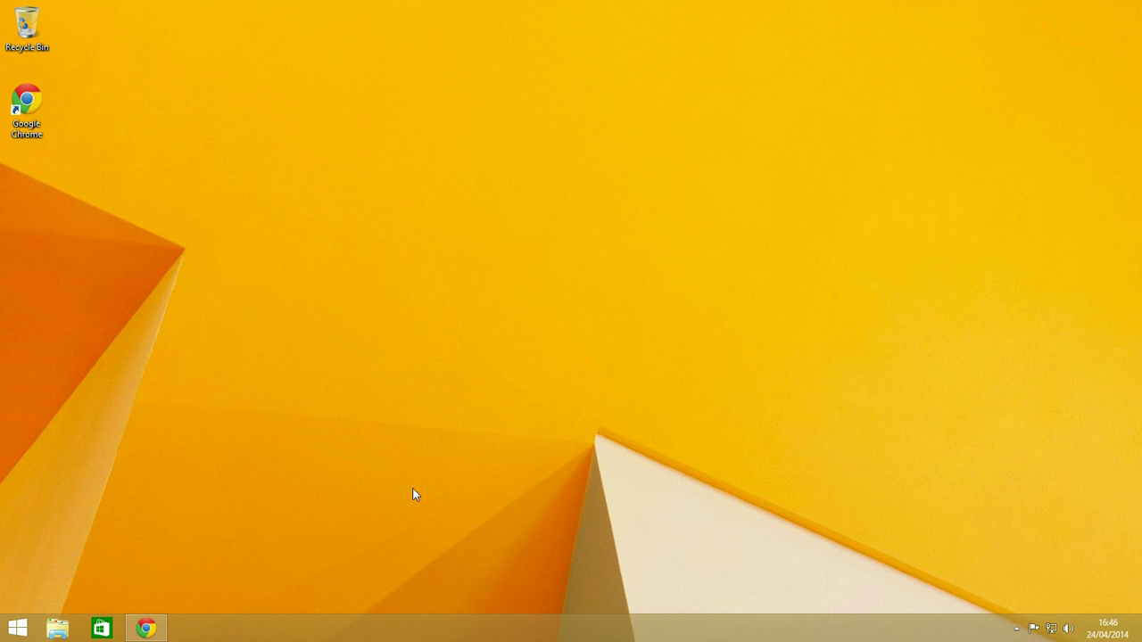
# Bring back the Chrome window and copy the 20480 megabyte conversion result
pyautogui.click(146, 629)
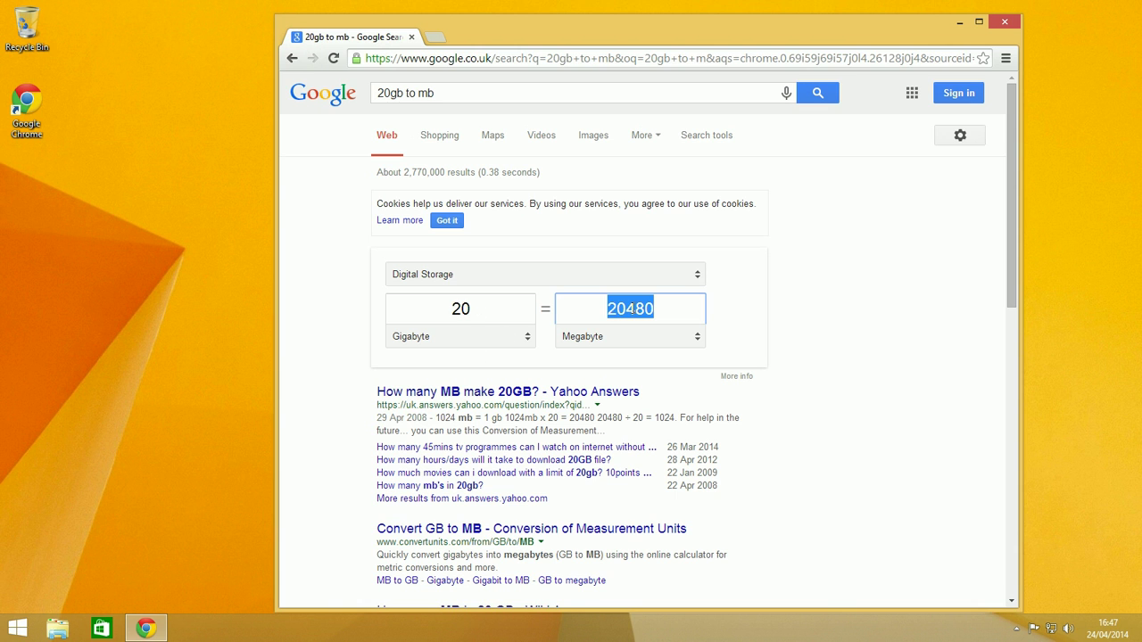
pyautogui.rightClick(632, 308)
pyautogui.click(683, 372)
# Minimize Chrome and open Disk Management from the Start button's context menu
pyautogui.click(959, 22)
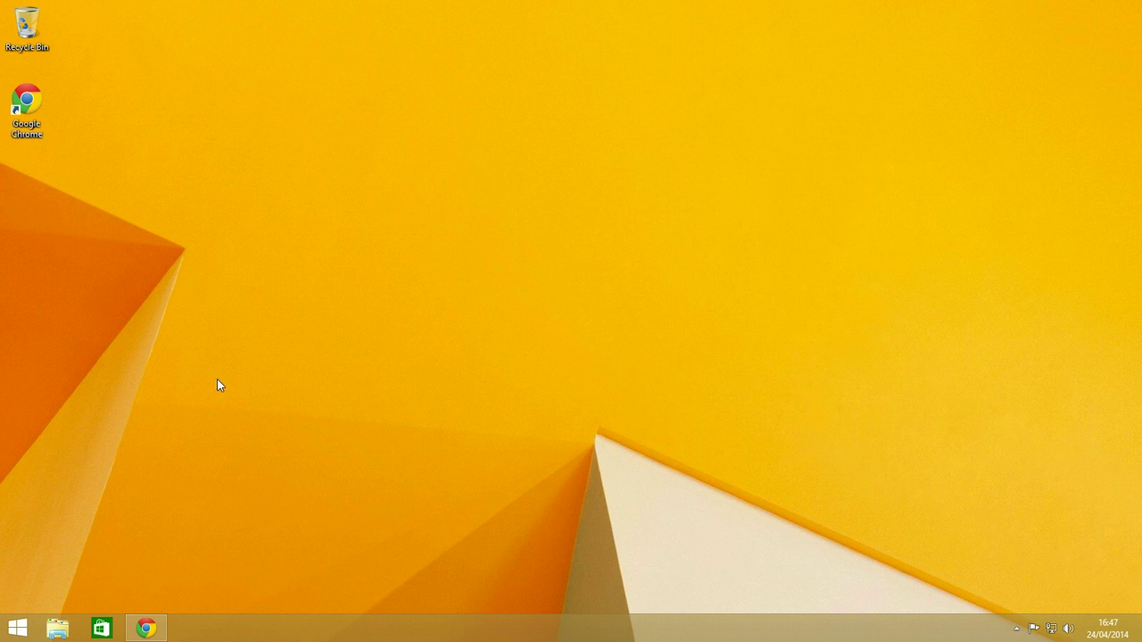
pyautogui.rightClick(13, 630)
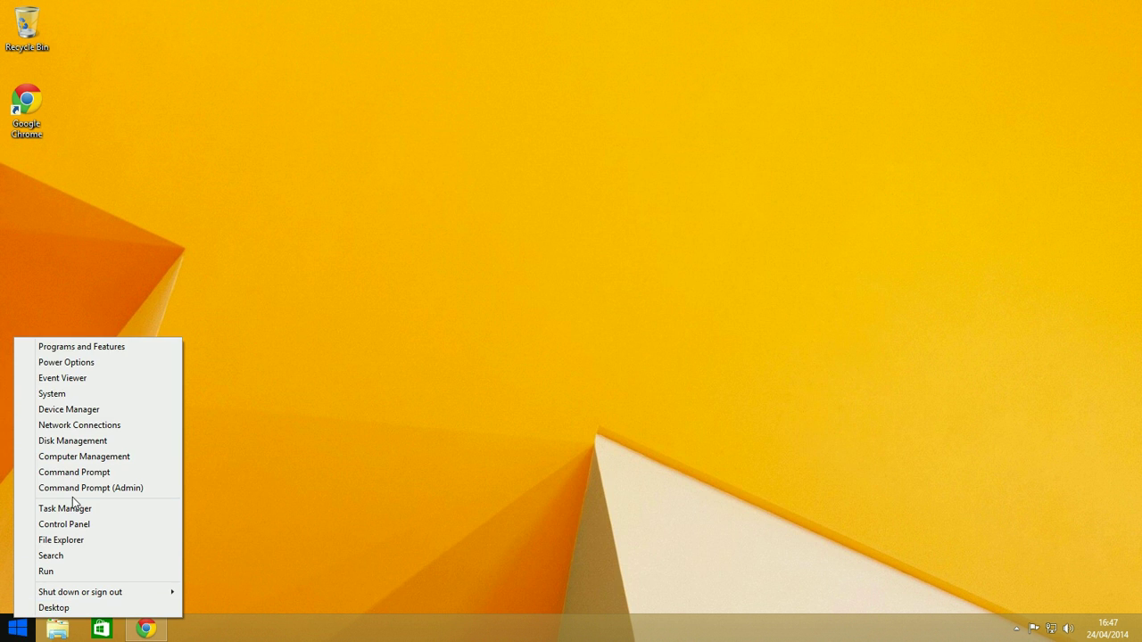
pyautogui.click(75, 443)
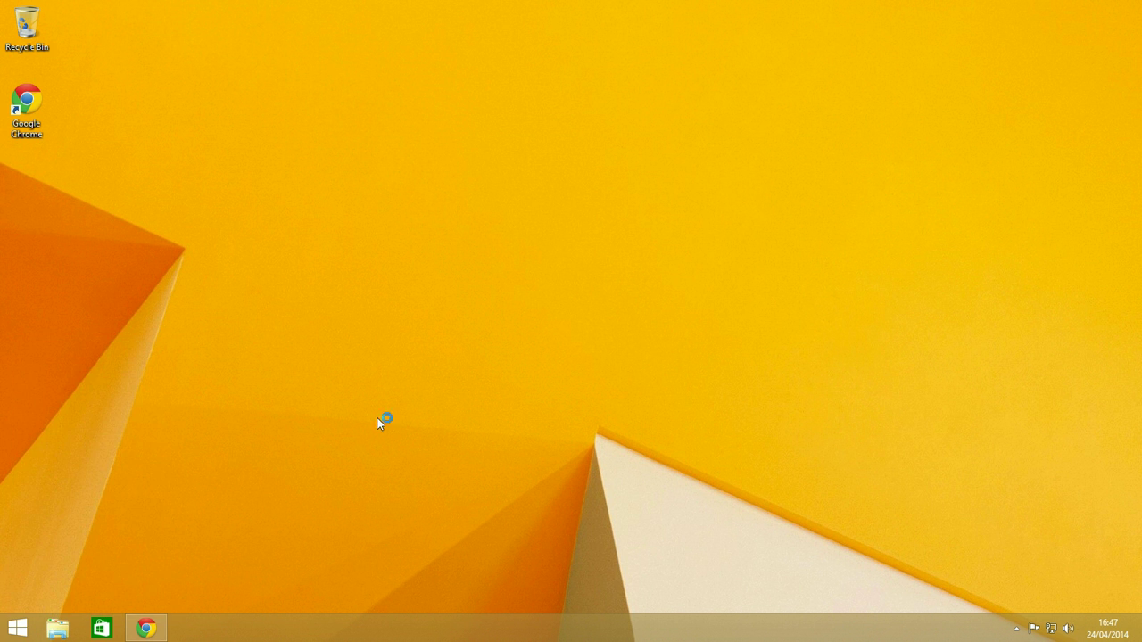
pyautogui.moveTo(324, 12); pyautogui.dragTo(661, 103)
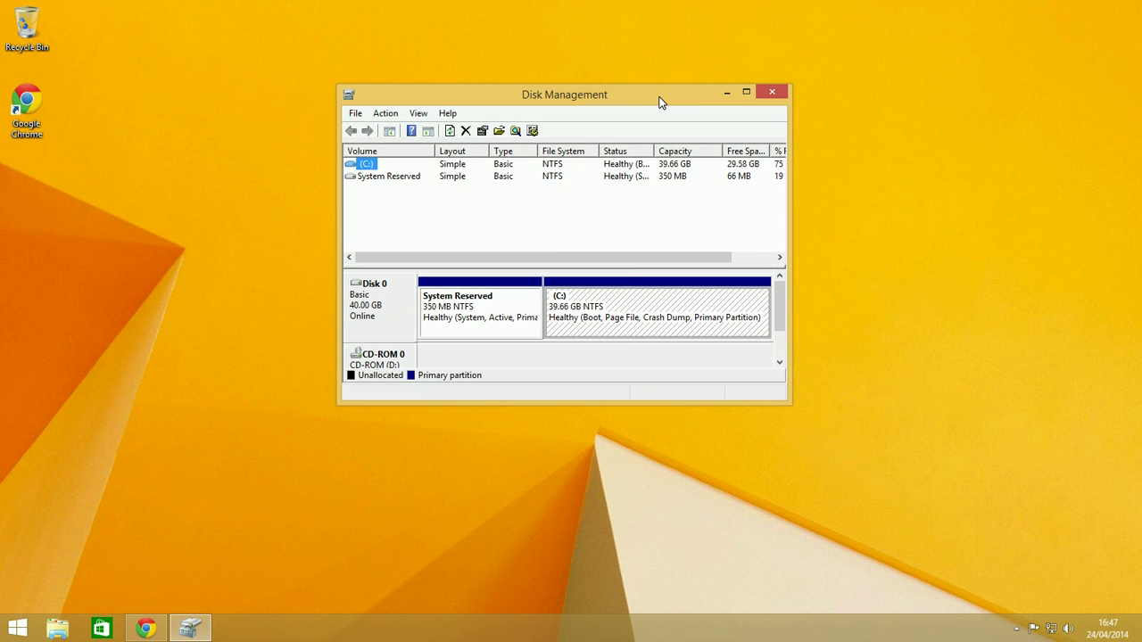
# Open Shrink Volume for the C: partition, showing 28592 MB available, and move it aside
pyautogui.rightClick(632, 299)
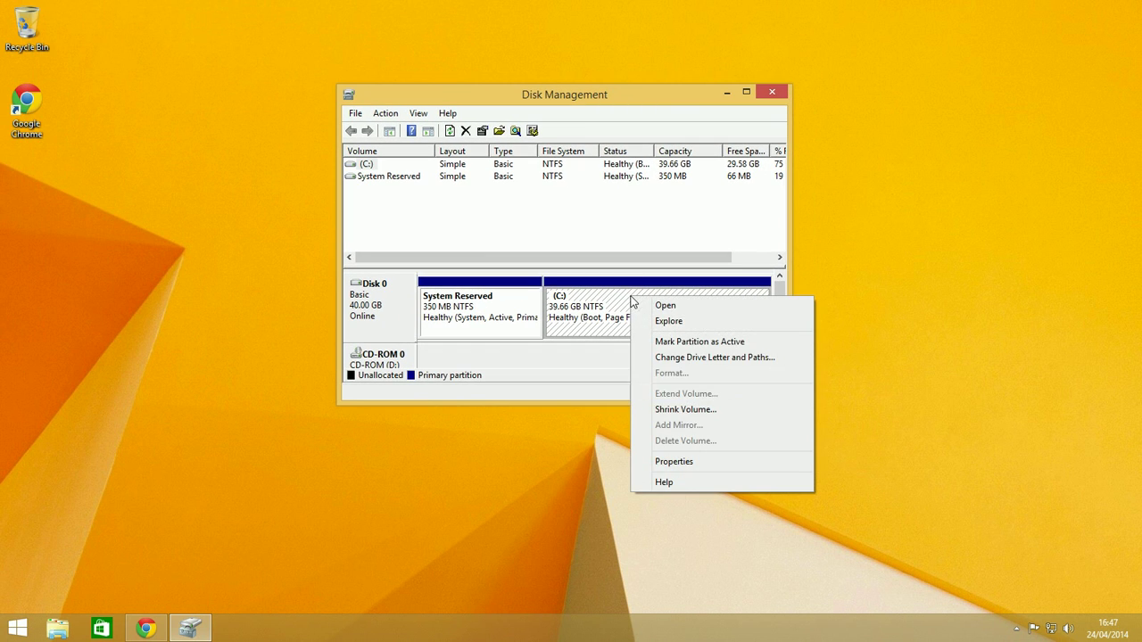
pyautogui.click(673, 411)
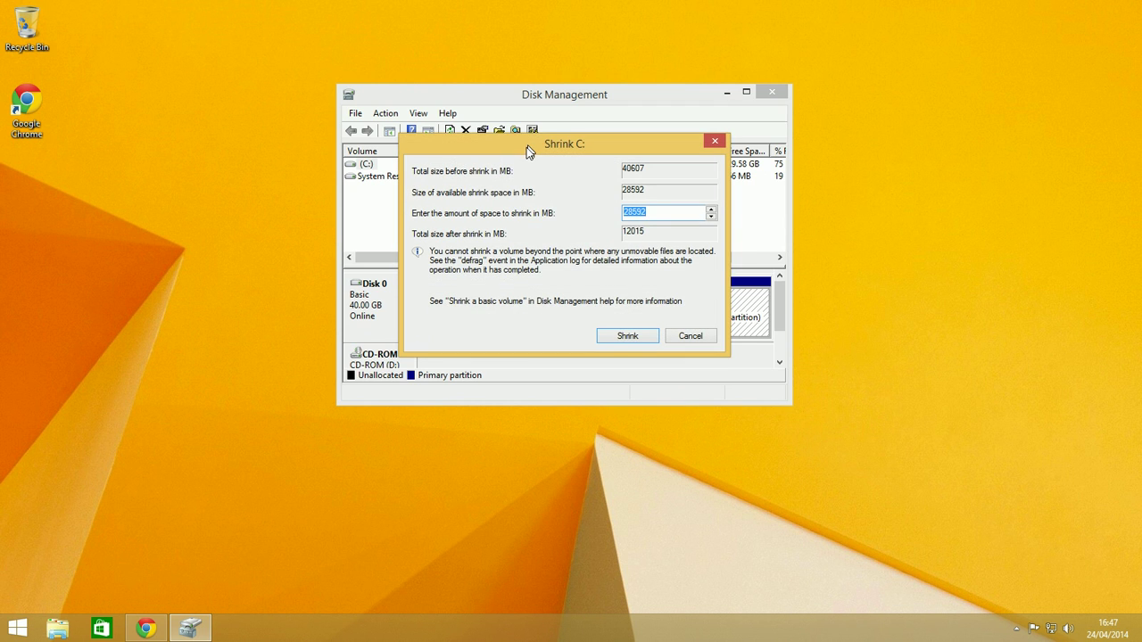
pyautogui.moveTo(528, 152); pyautogui.dragTo(942, 145)
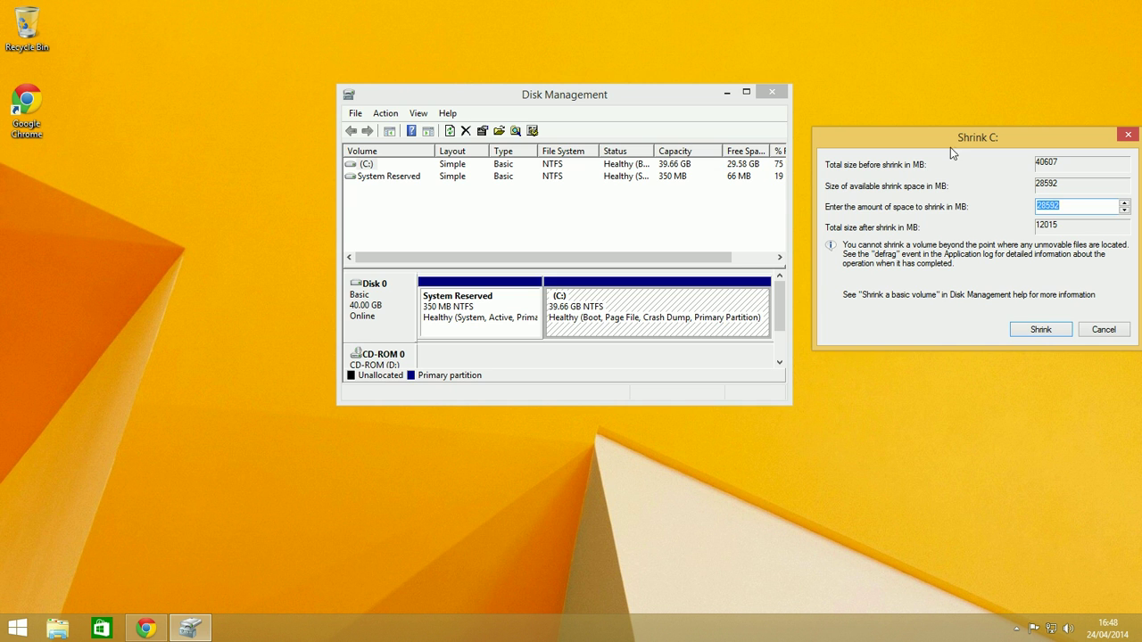
# Paste 20480 MB as the shrink amount for C: and apply the shrink
pyautogui.moveTo(950, 147); pyautogui.dragTo(551, 183)
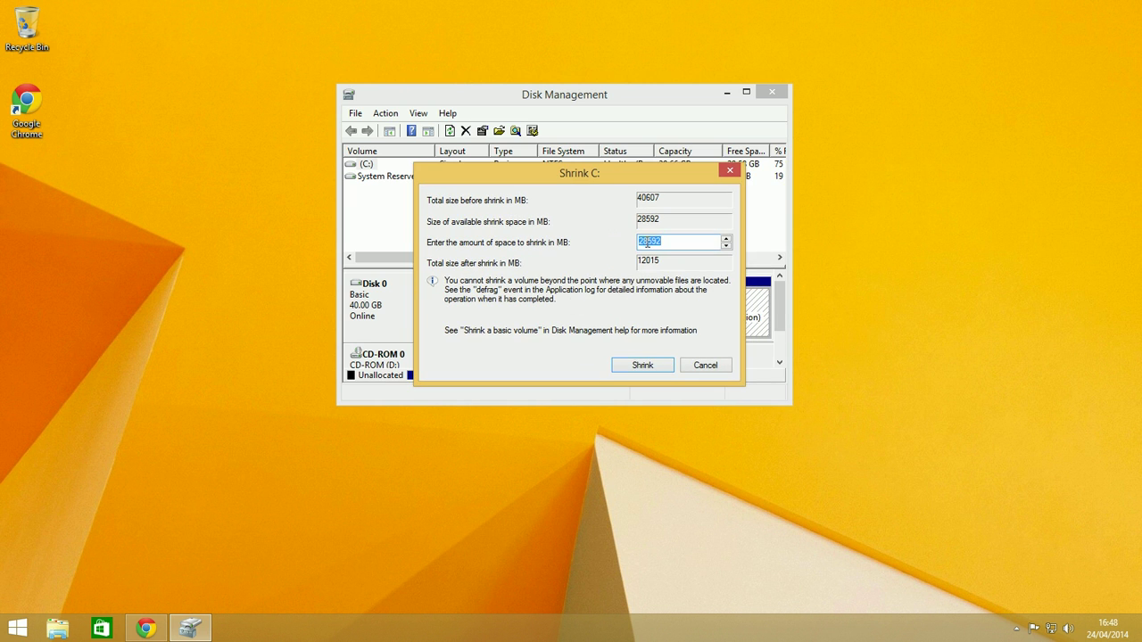
pyautogui.rightClick(647, 244)
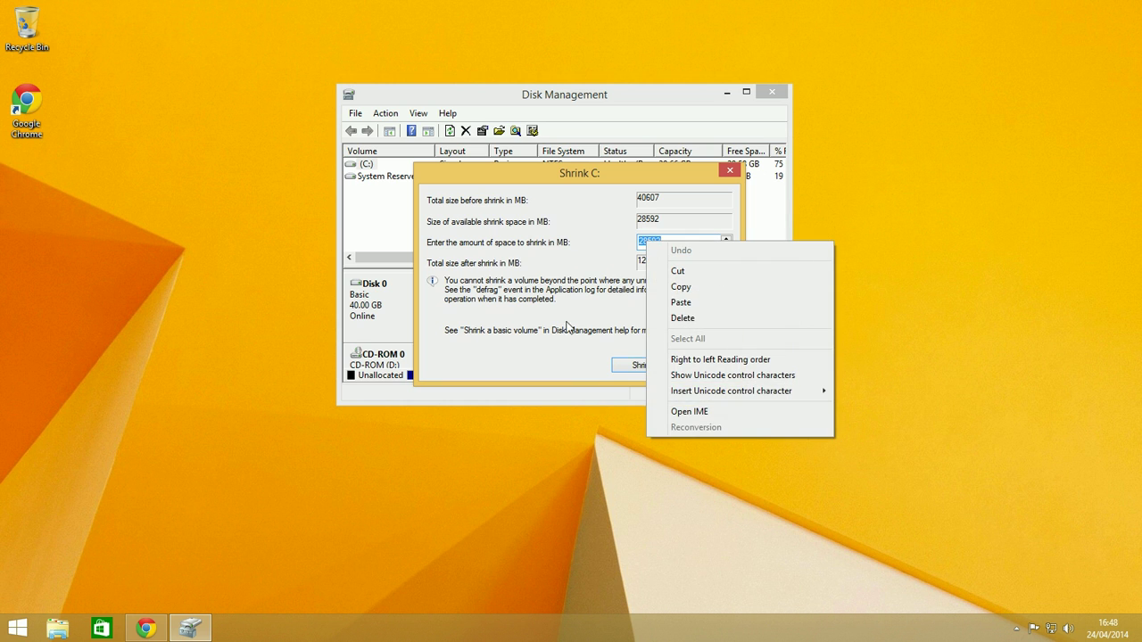
pyautogui.click(707, 303)
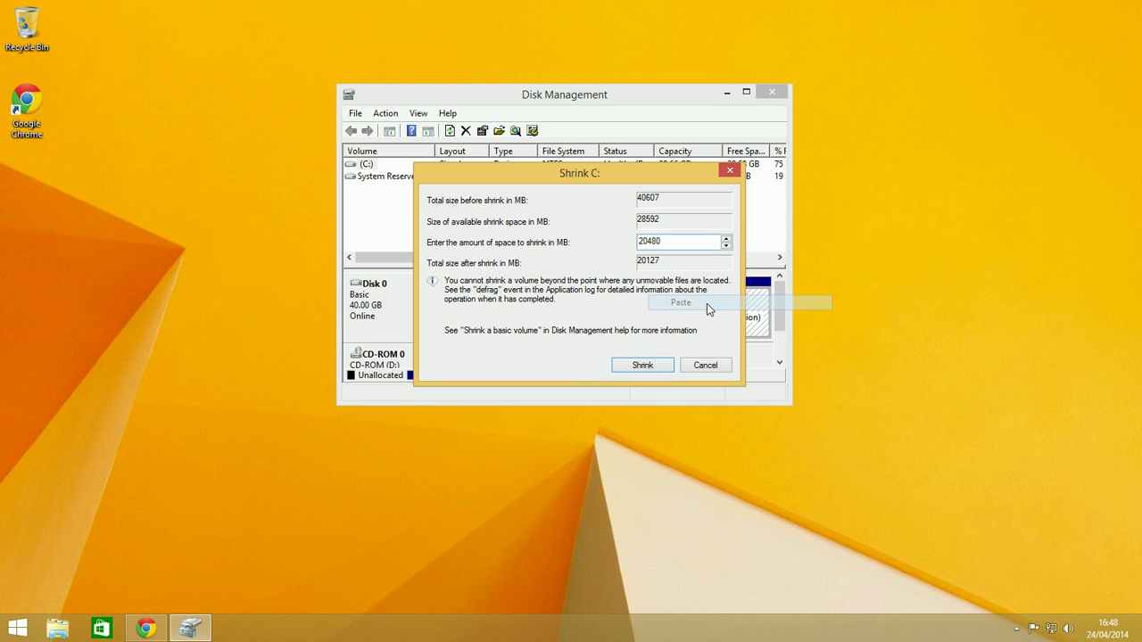
pyautogui.click(668, 371)
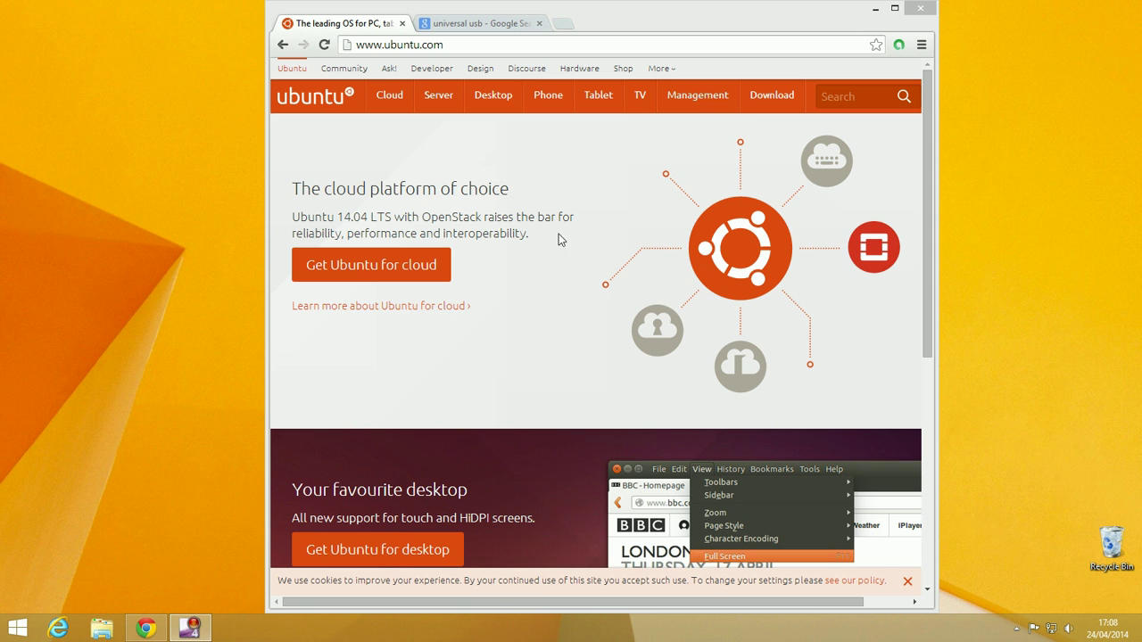
# Go to the Ubuntu 14.04 desktop download page with the 64-bit flavour kept selected
pyautogui.click(499, 110)
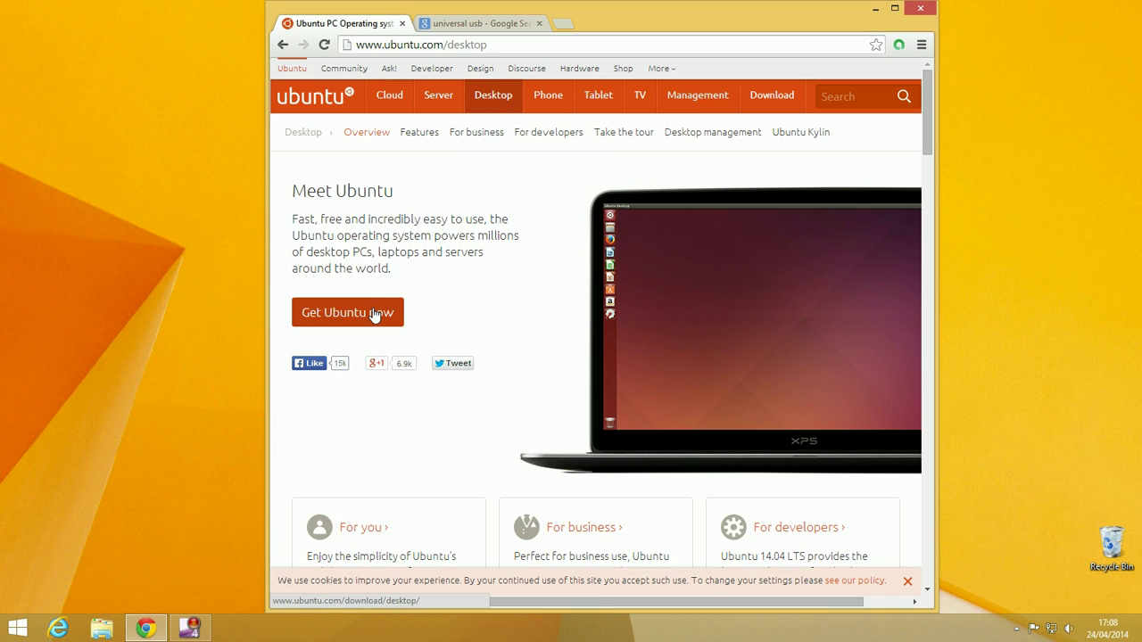
pyautogui.click(375, 314)
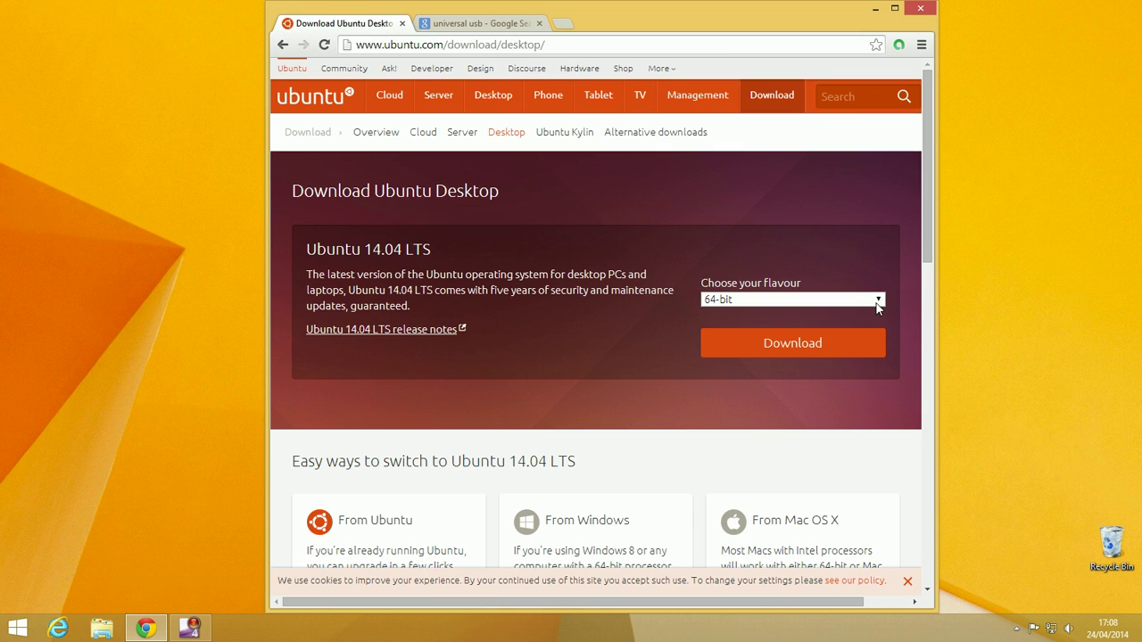
pyautogui.click(879, 302)
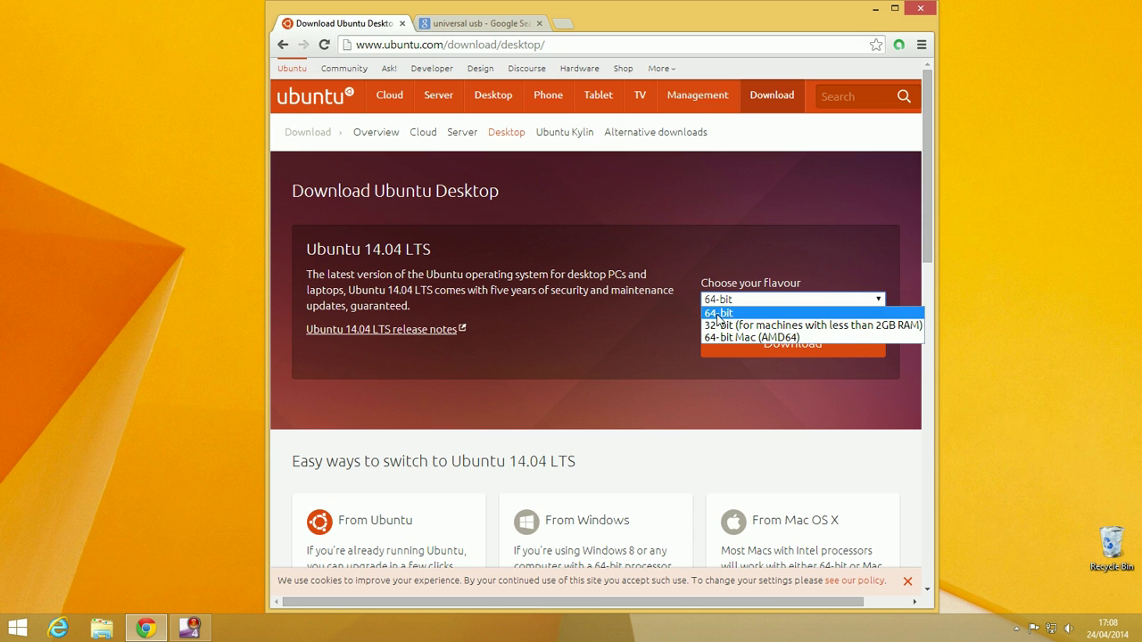
pyautogui.click(746, 256)
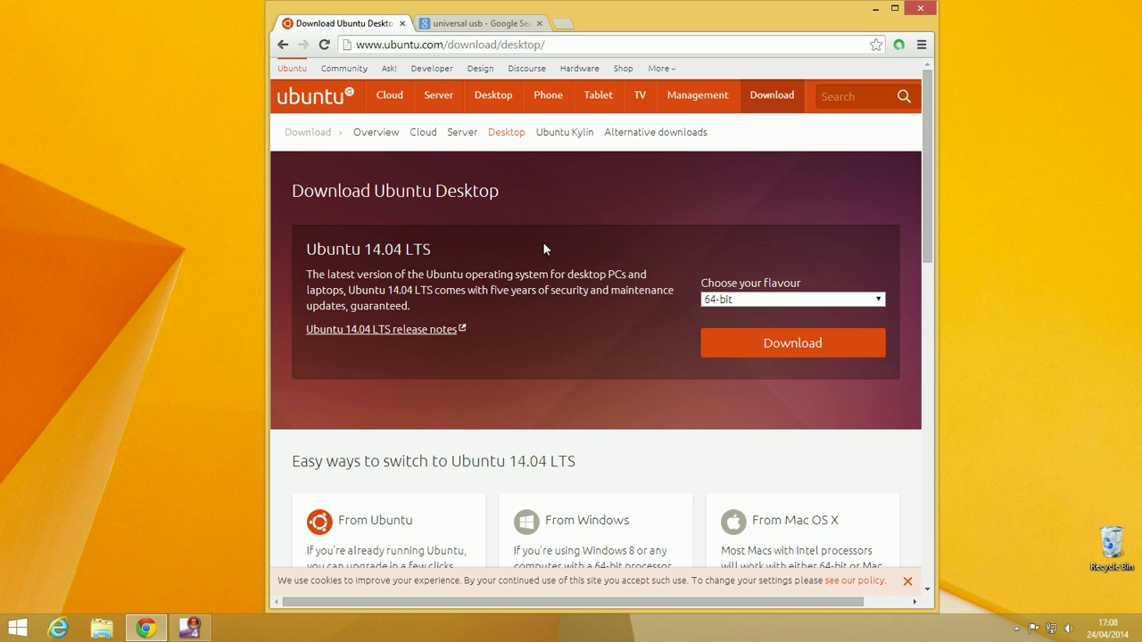
# Download Universal-USB-Installer-1.9.5.2.exe from the pendrivelinux.com Universal USB Installer page
pyautogui.click(453, 27)
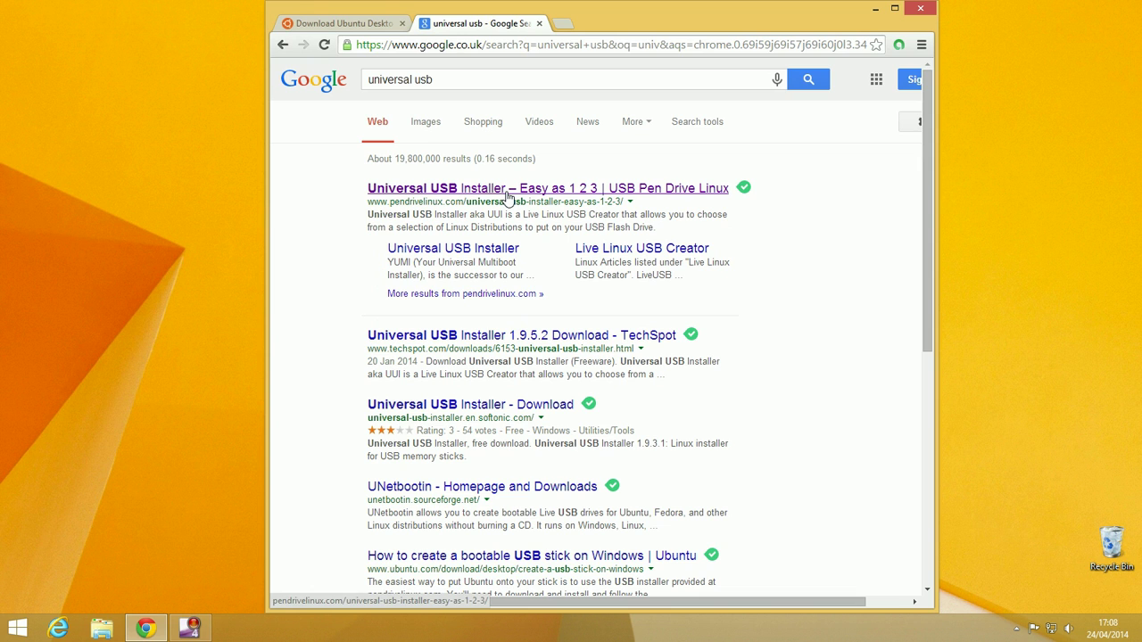
pyautogui.click(561, 190)
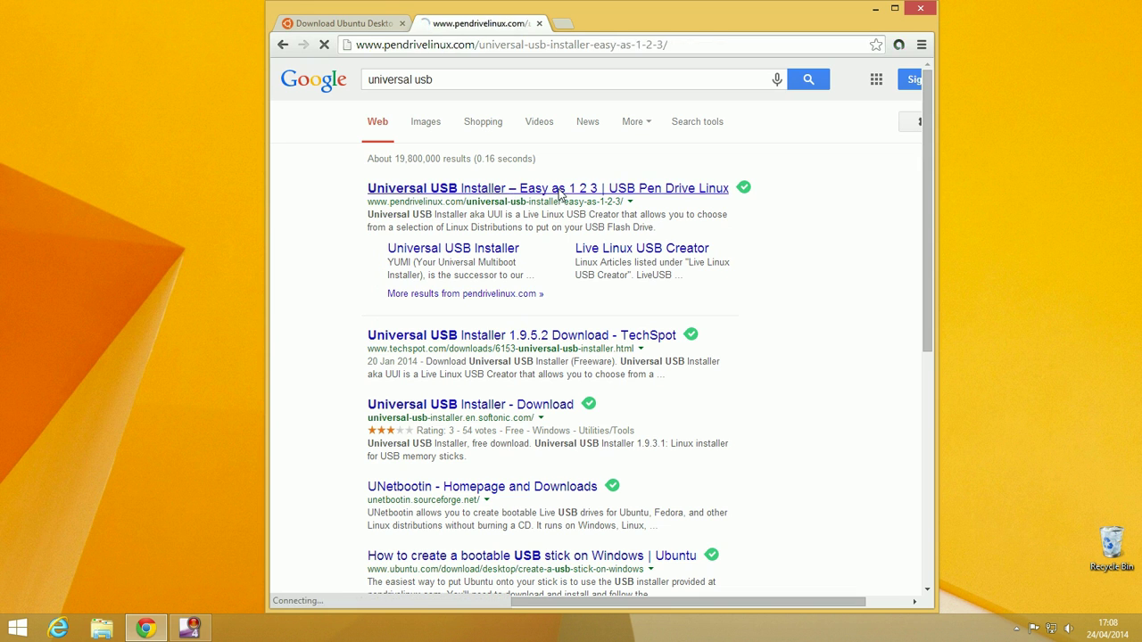
pyautogui.scroll(-10, 680, 202)
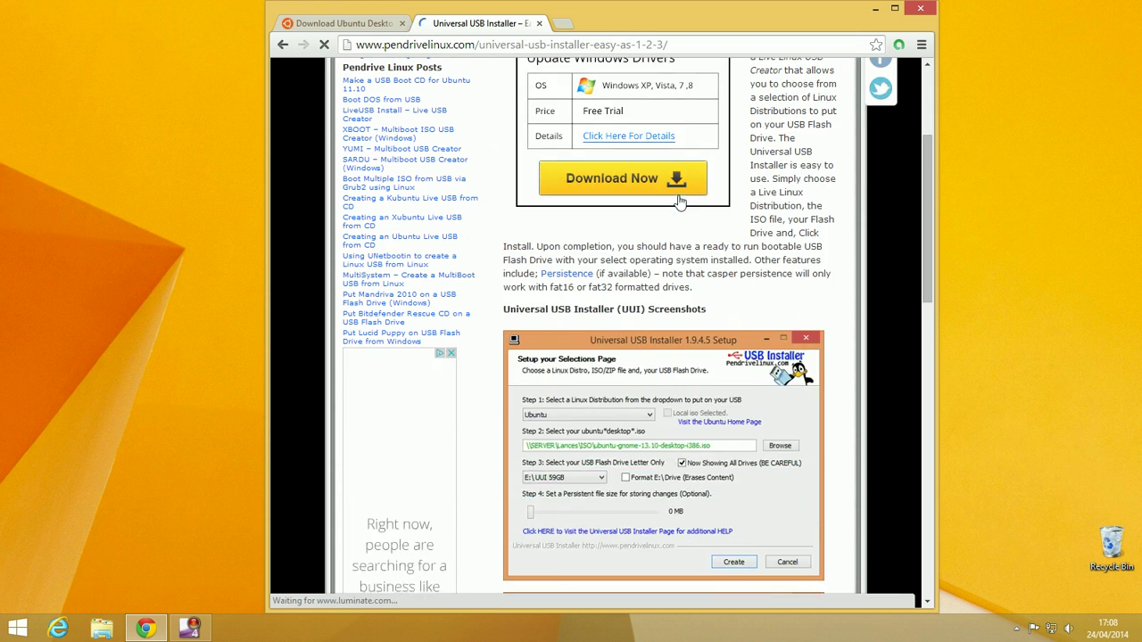
pyautogui.scroll(1, 678, 189)
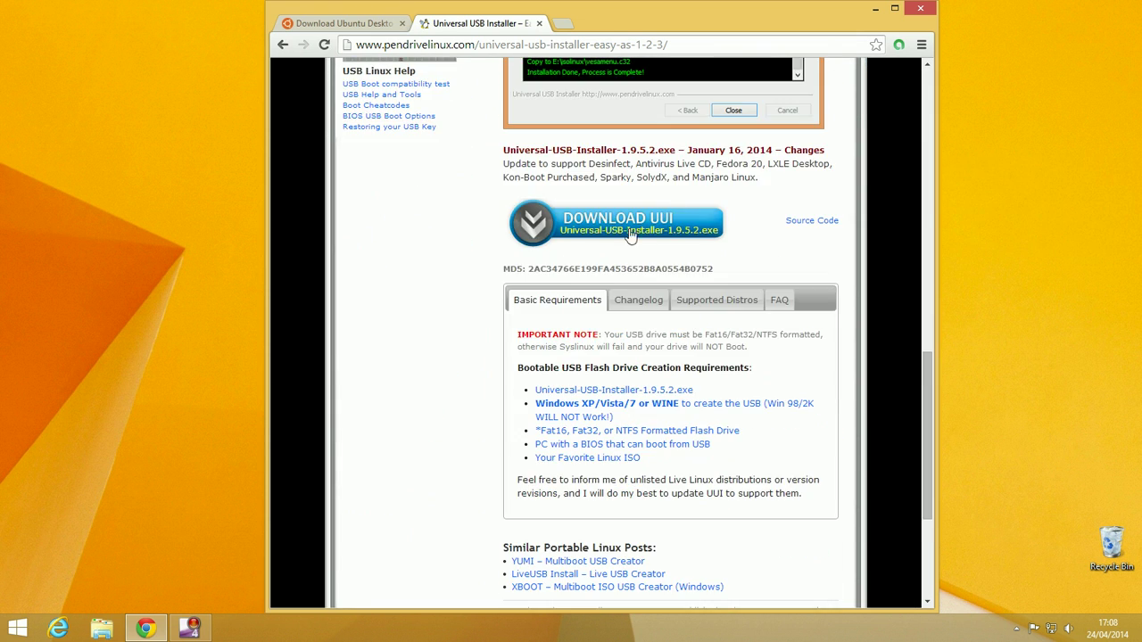
pyautogui.click(602, 225)
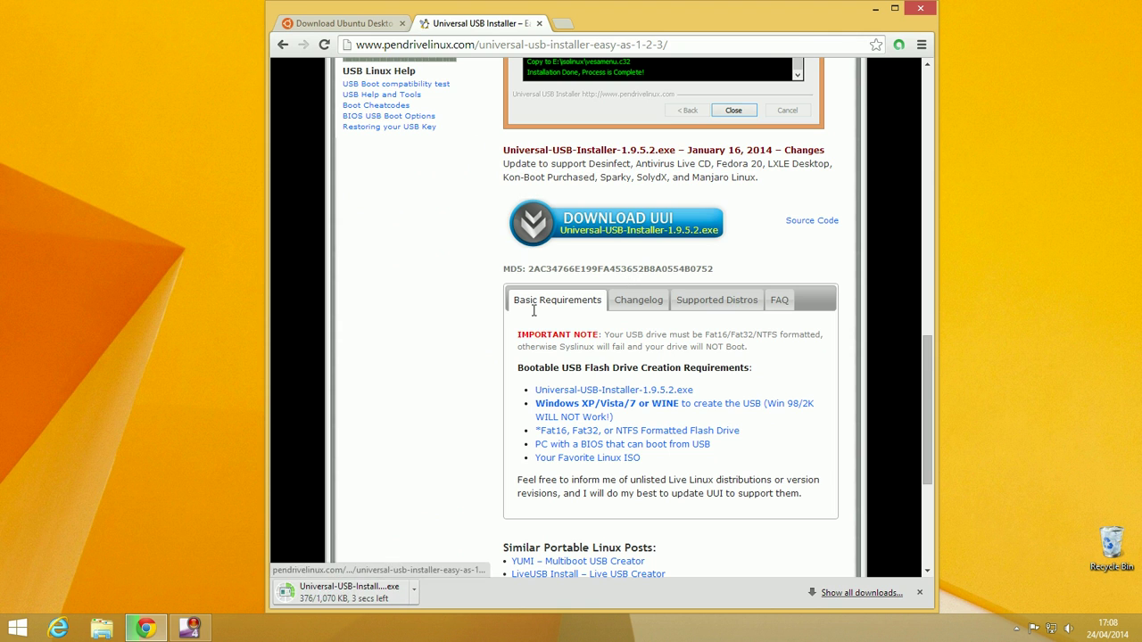
# Minimize Chrome and run the Universal-USB-Installer executable from the Downloads folder
pyautogui.click(871, 9)
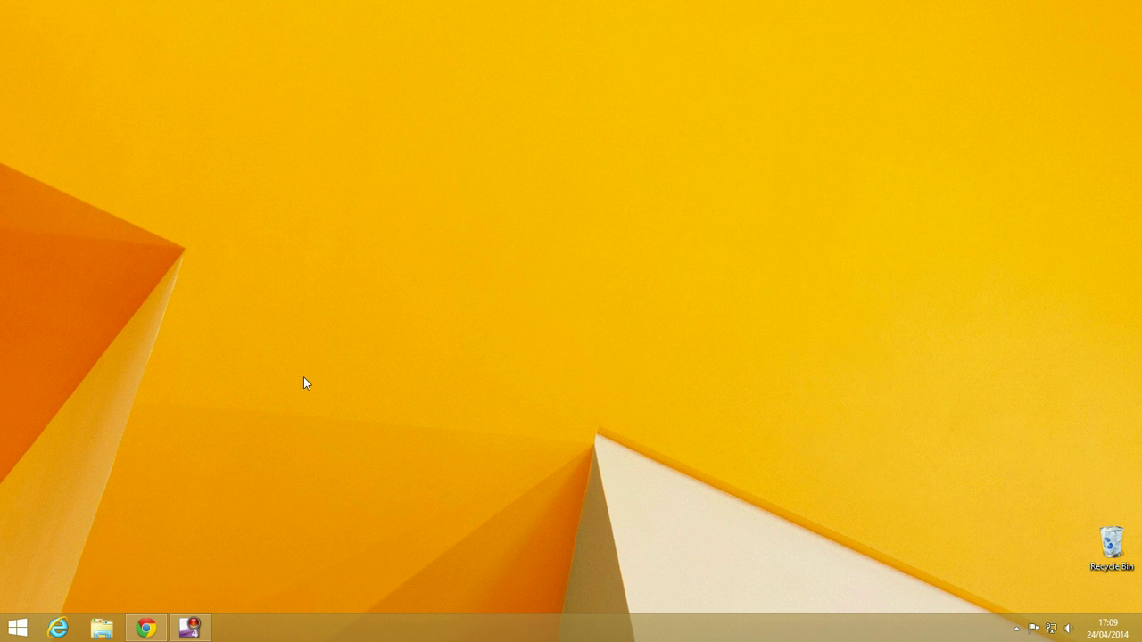
pyautogui.click(101, 628)
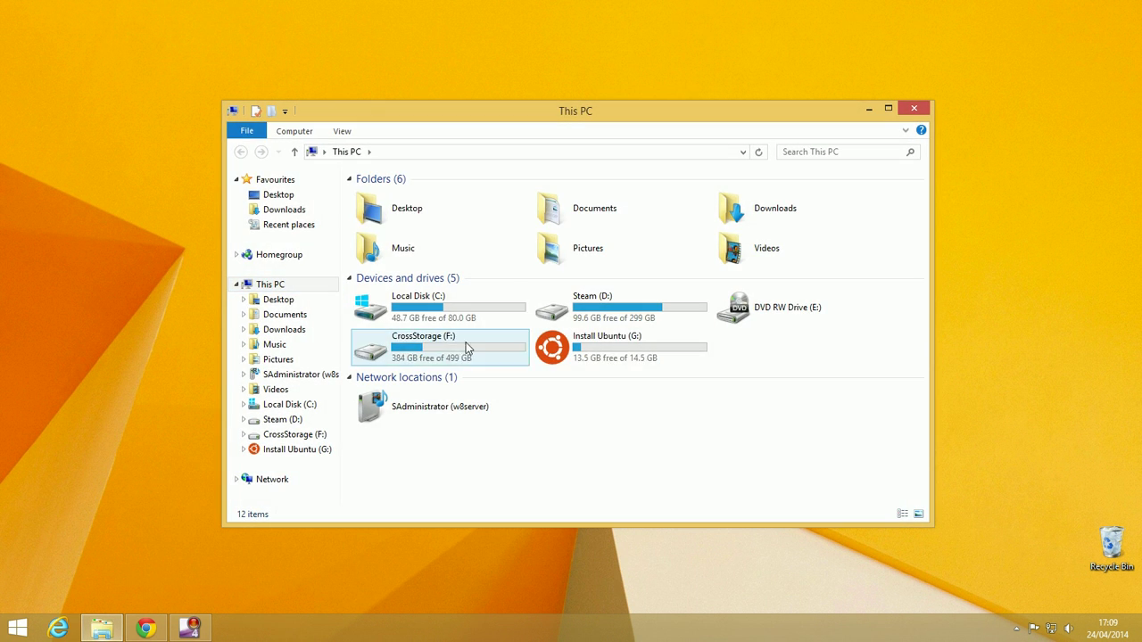
pyautogui.click(280, 212)
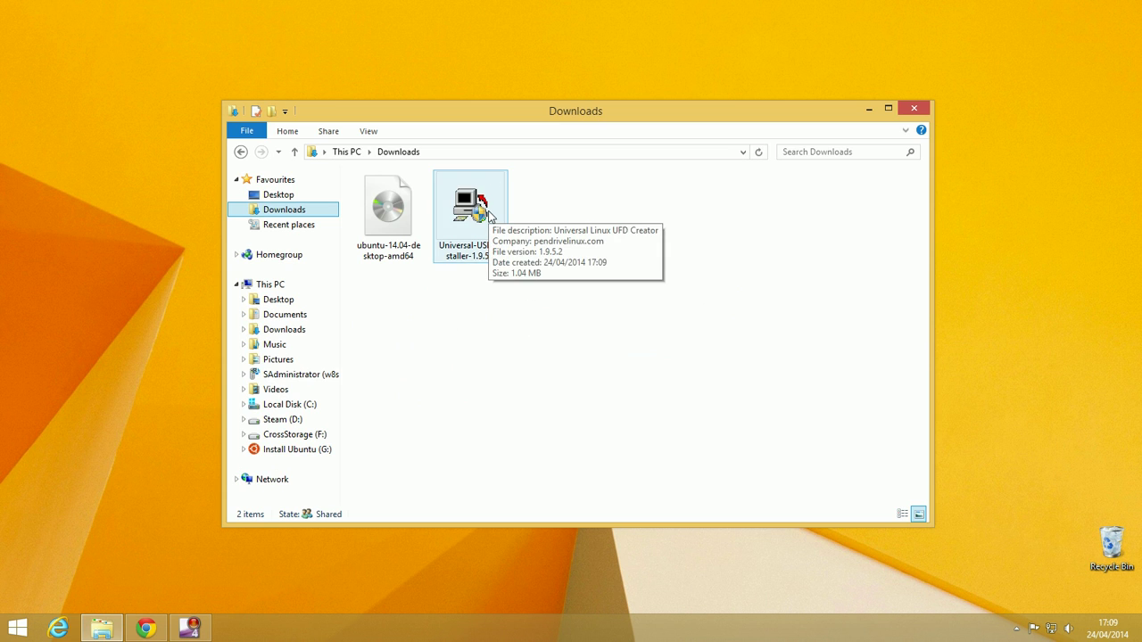
pyautogui.doubleClick(491, 216)
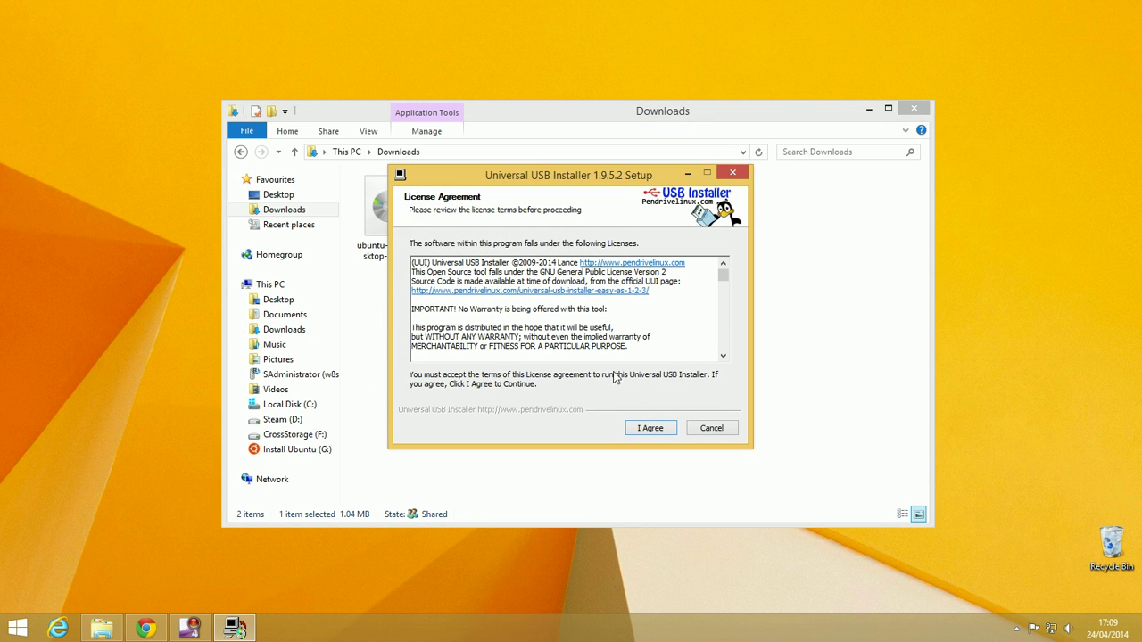
# Accept the license, choose Ubuntu, and select the ubuntu-14.04-desktop-amd64 ISO
pyautogui.click(650, 429)
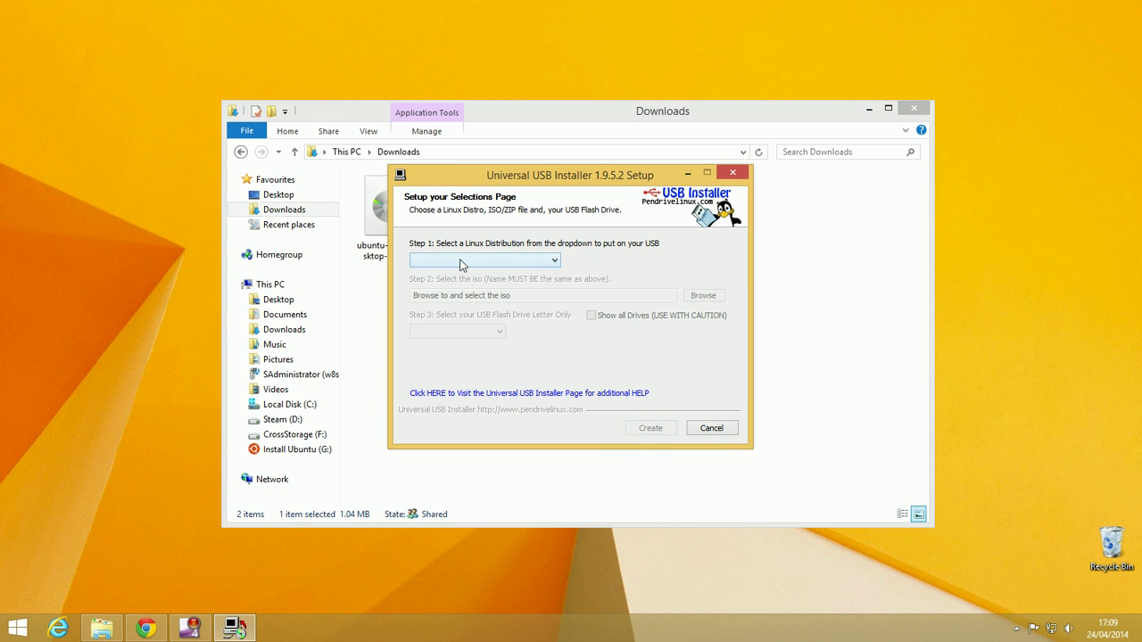
pyautogui.click(545, 258)
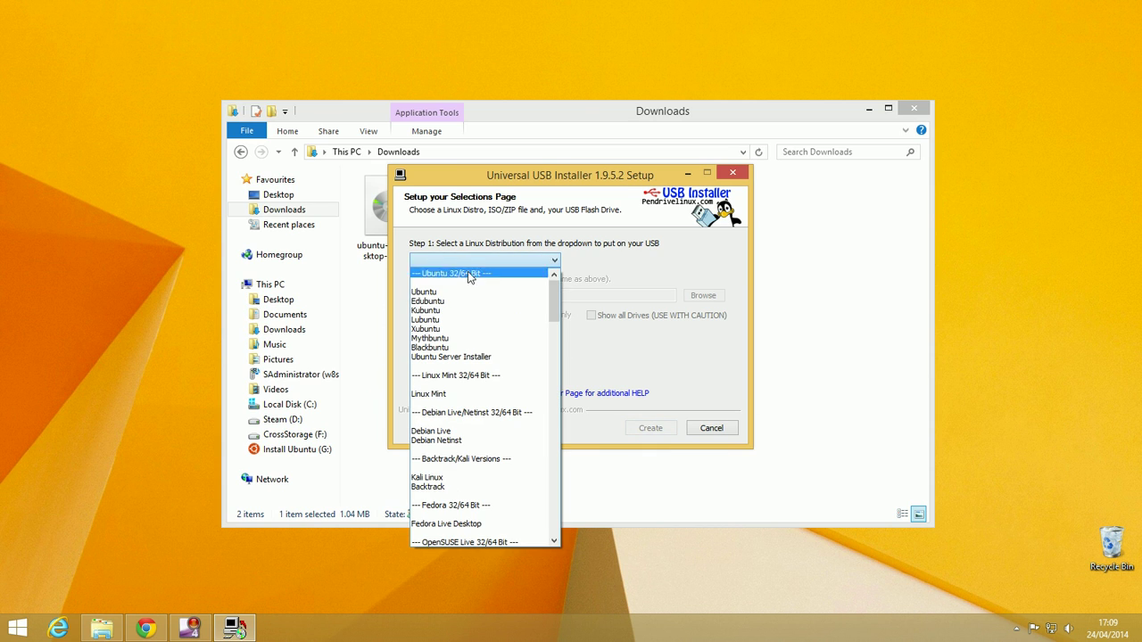
pyautogui.click(421, 292)
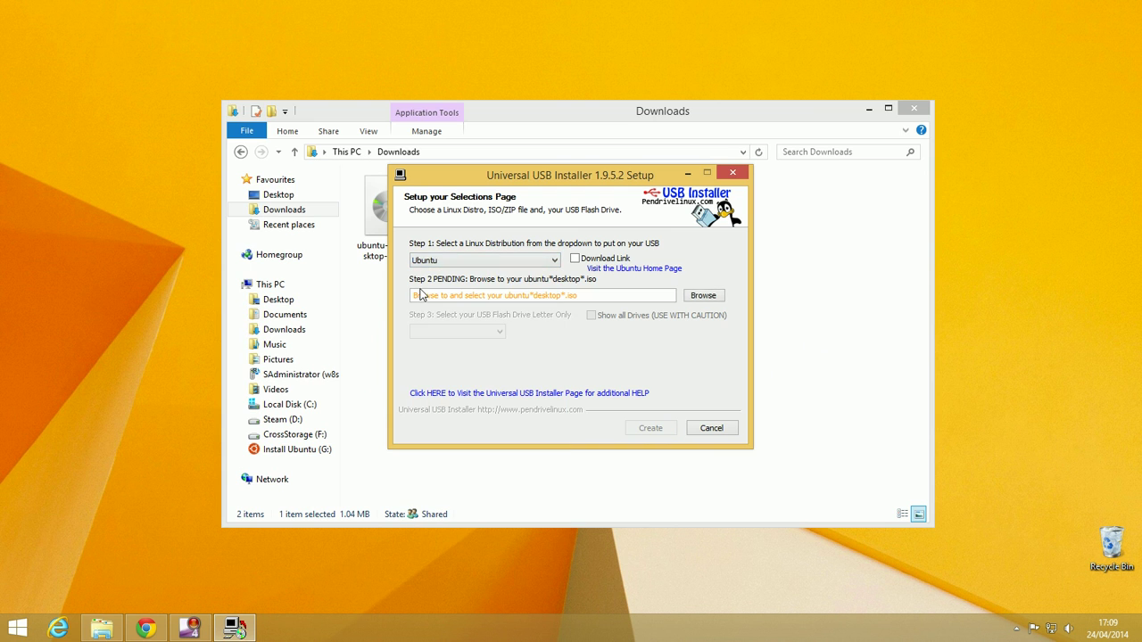
pyautogui.click(701, 298)
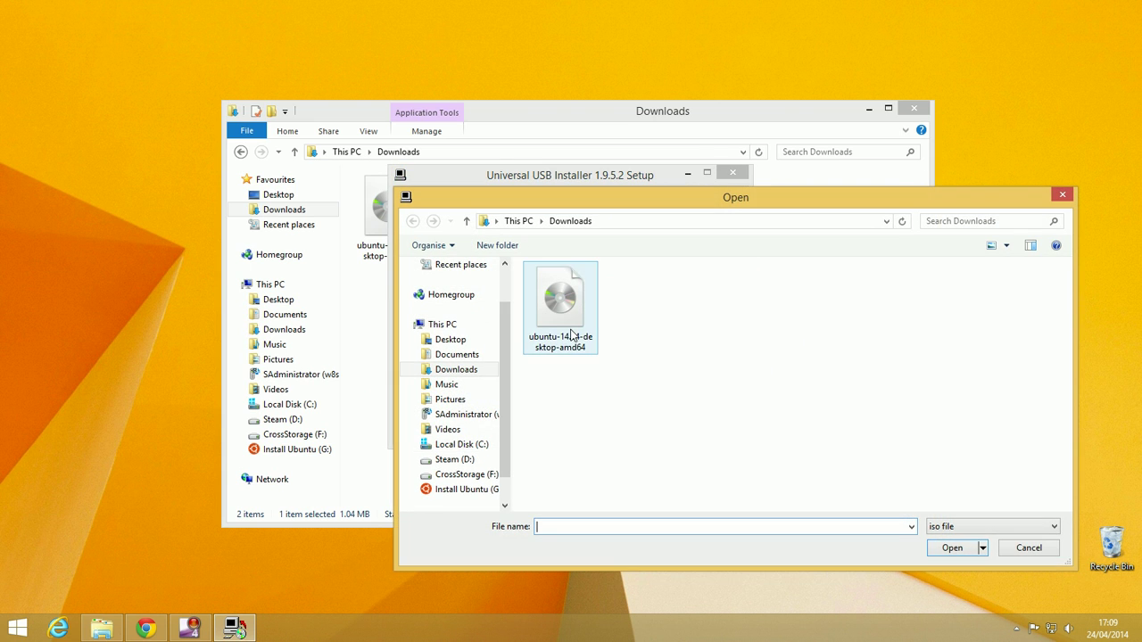
pyautogui.click(568, 318)
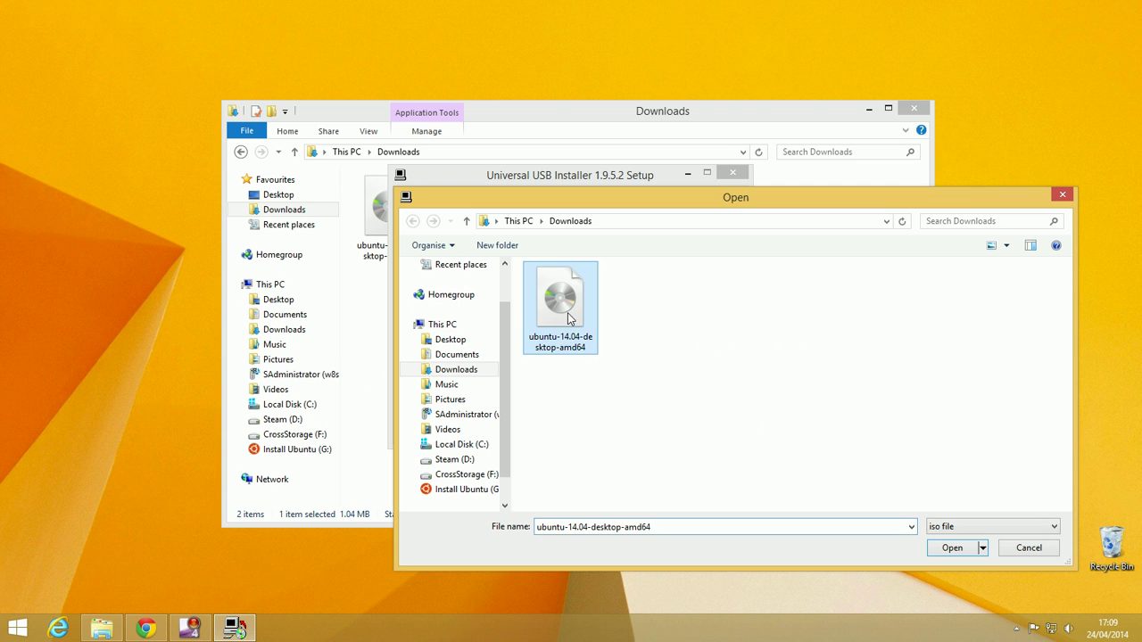
pyautogui.click(951, 546)
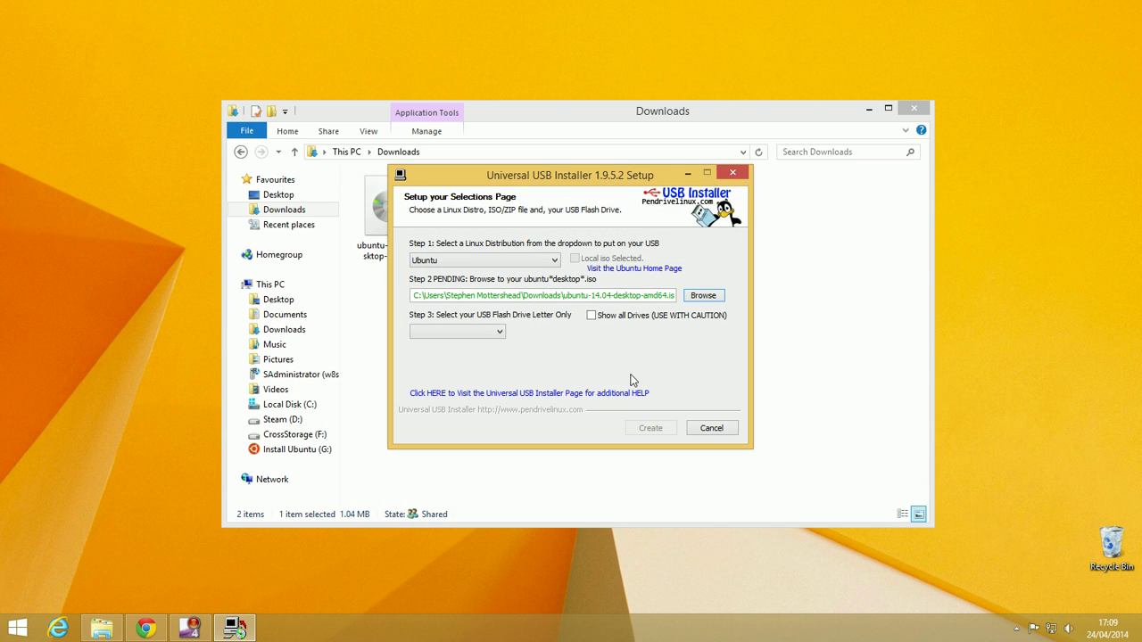
# Target the G:\ UUI 14GB drive, formatted as Fat32, and start creating the bootable USB
pyautogui.click(494, 336)
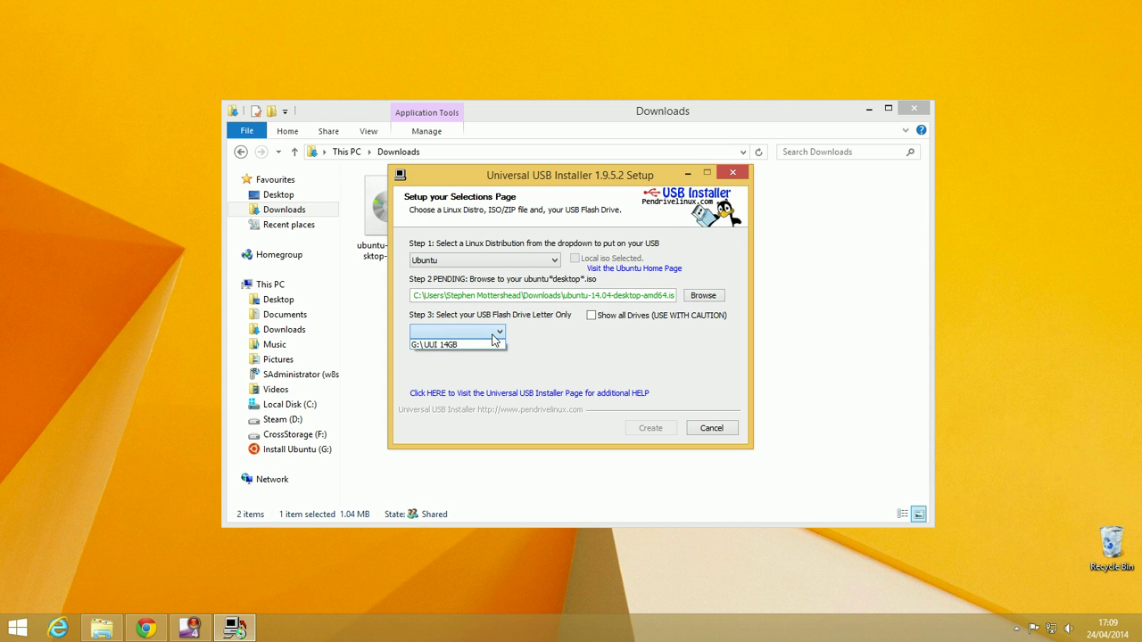
pyautogui.click(443, 346)
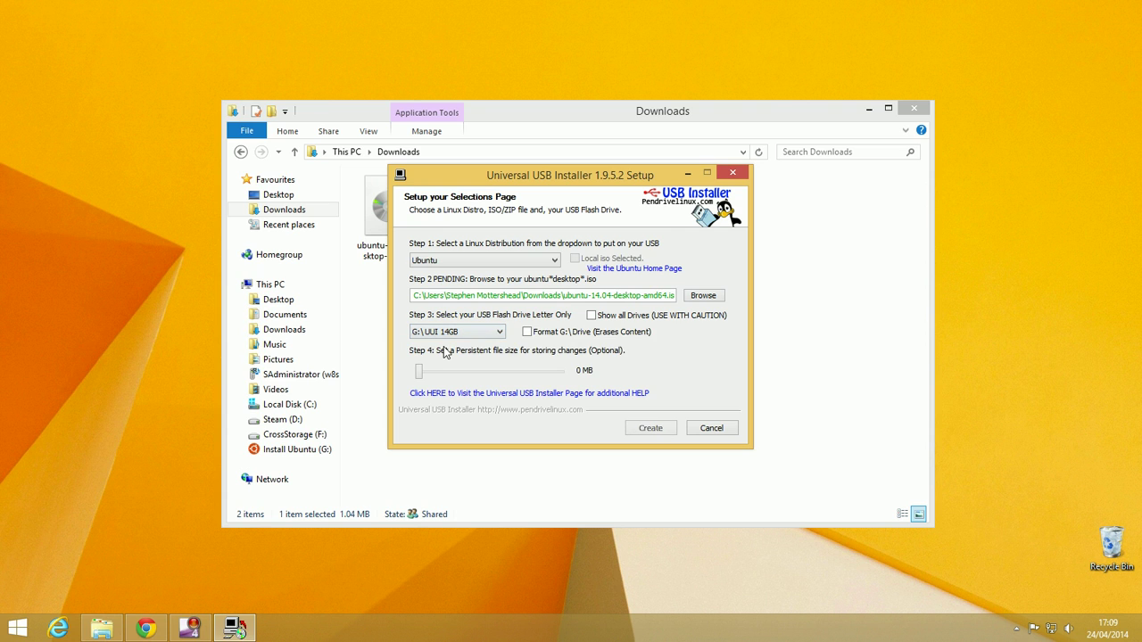
pyautogui.click(527, 332)
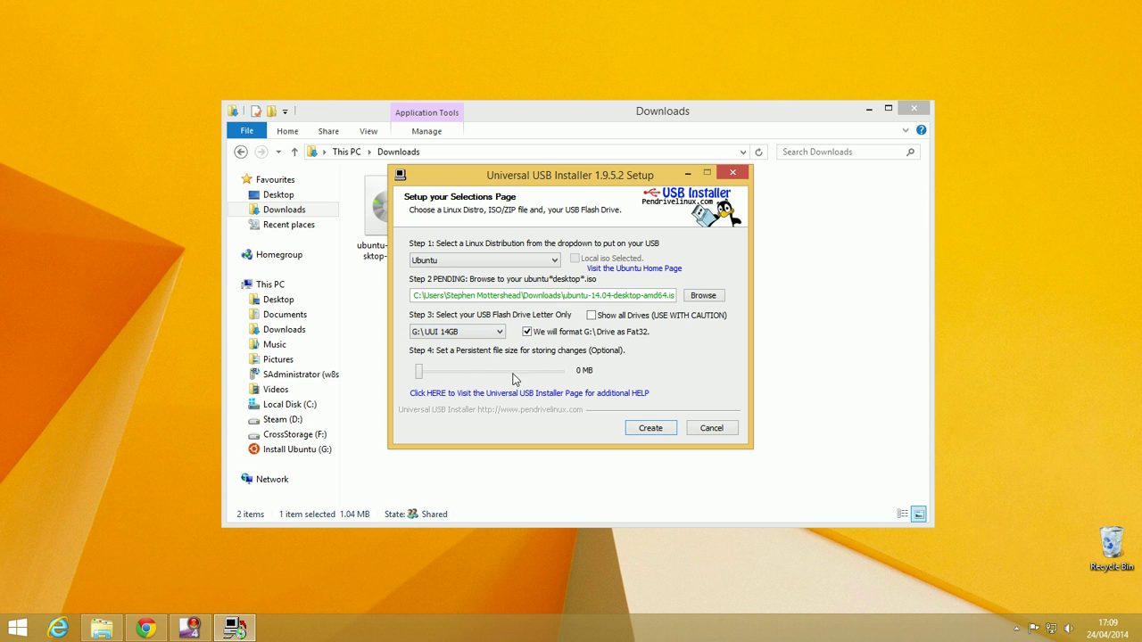
pyautogui.click(651, 428)
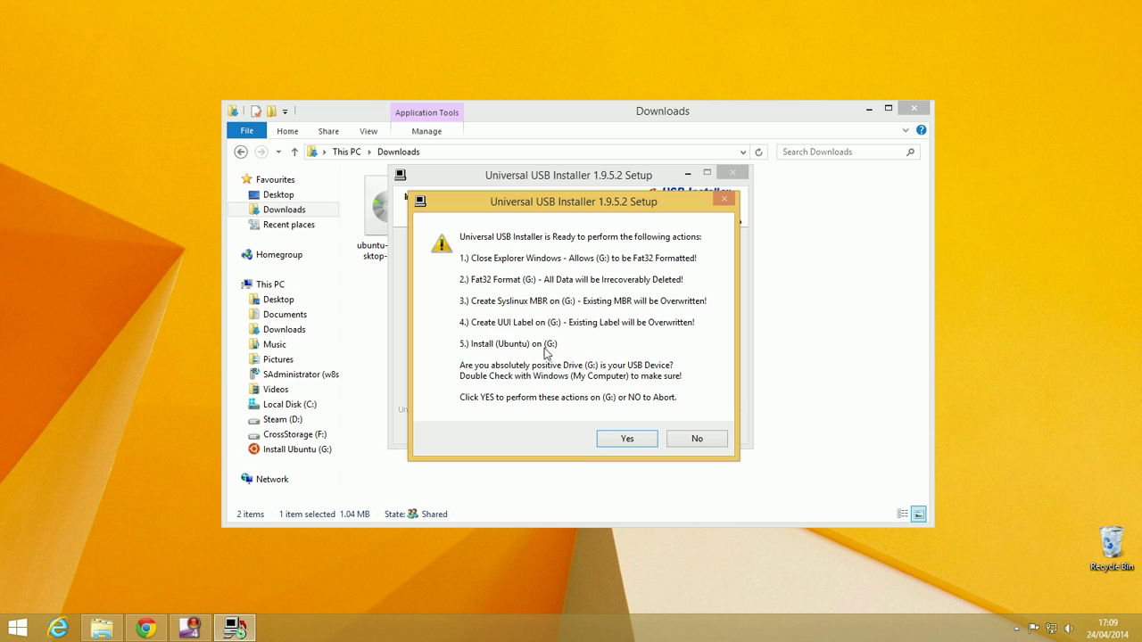
# Confirm formatting drive G: and writing Ubuntu onto it
pyautogui.click(629, 439)
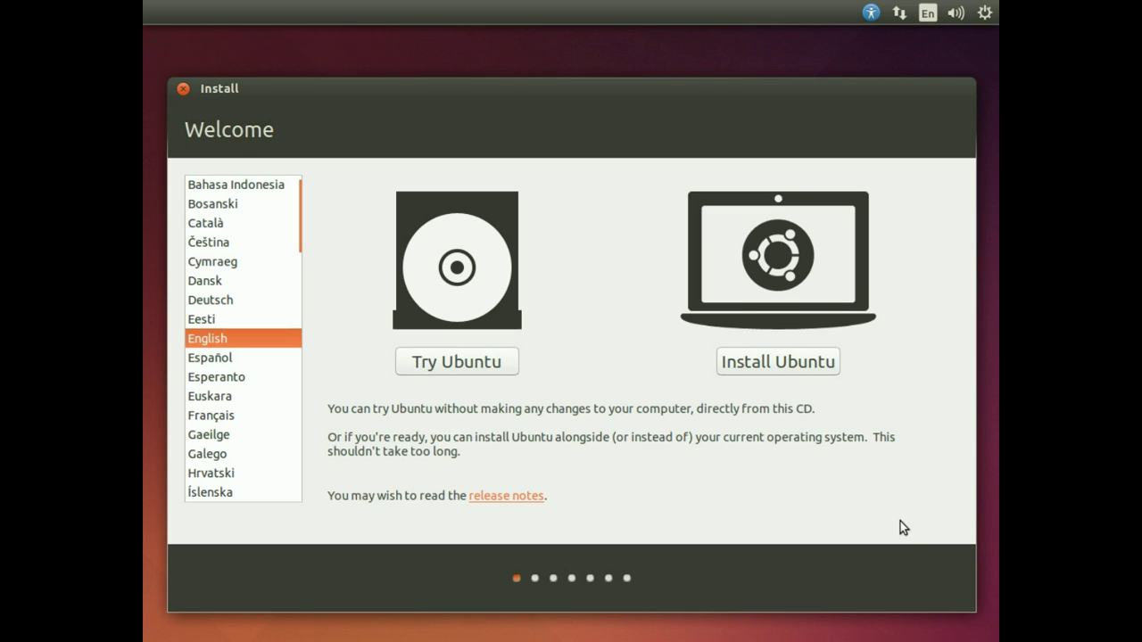
# Start the Ubuntu installation with English as the language
pyautogui.click(748, 365)
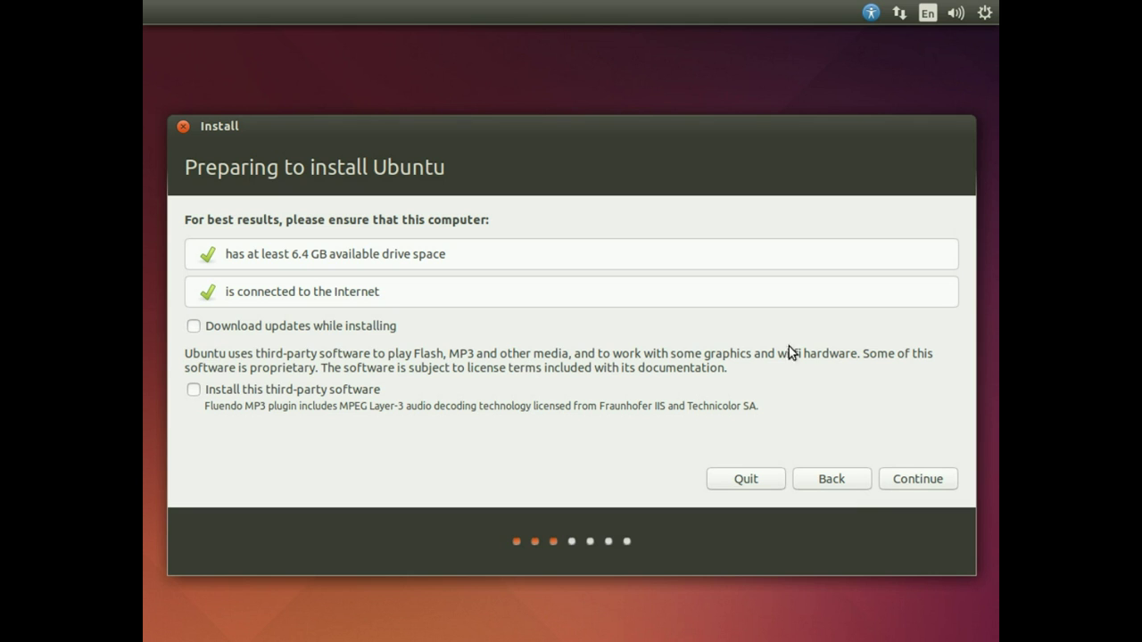
# Continue past the preparation checks and choose the Something else installation type
pyautogui.click(920, 489)
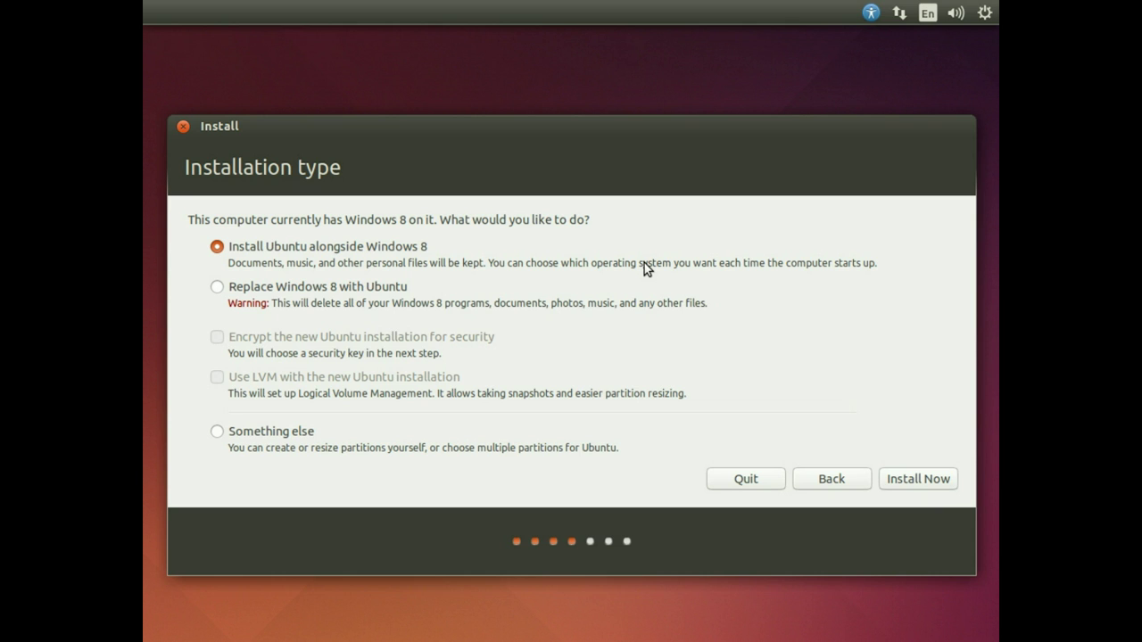
pyautogui.click(217, 432)
# Add a 2048 MB partition in the disk's free space, used as swap area
pyautogui.click(908, 487)
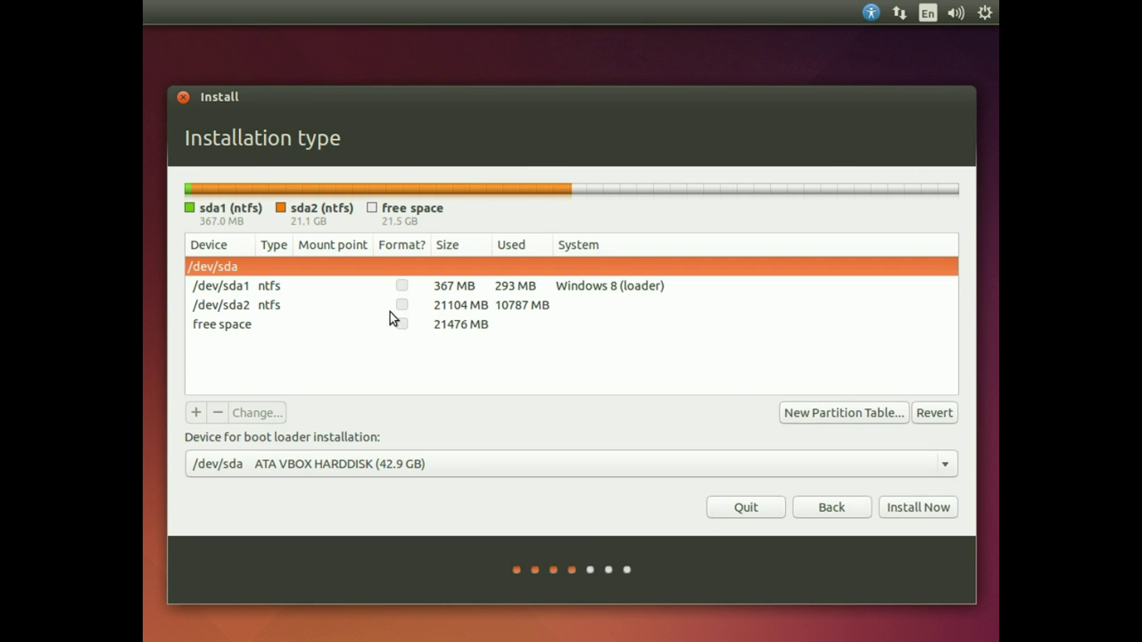
pyautogui.click(230, 326)
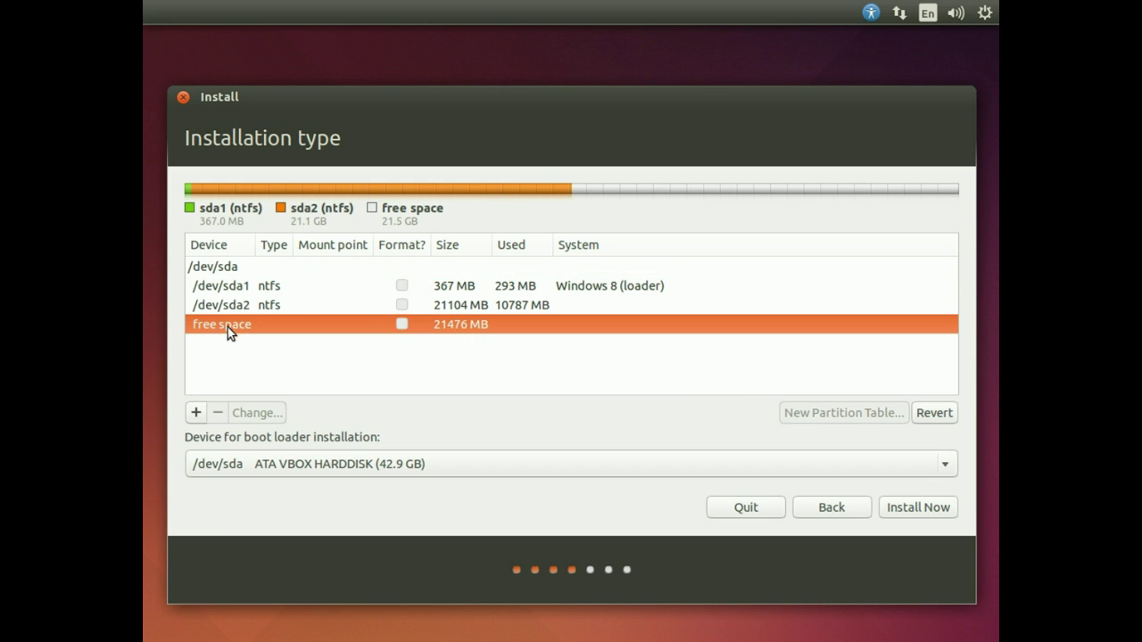
pyautogui.click(196, 412)
pyautogui.moveTo(540, 189); pyautogui.dragTo(525, 194)
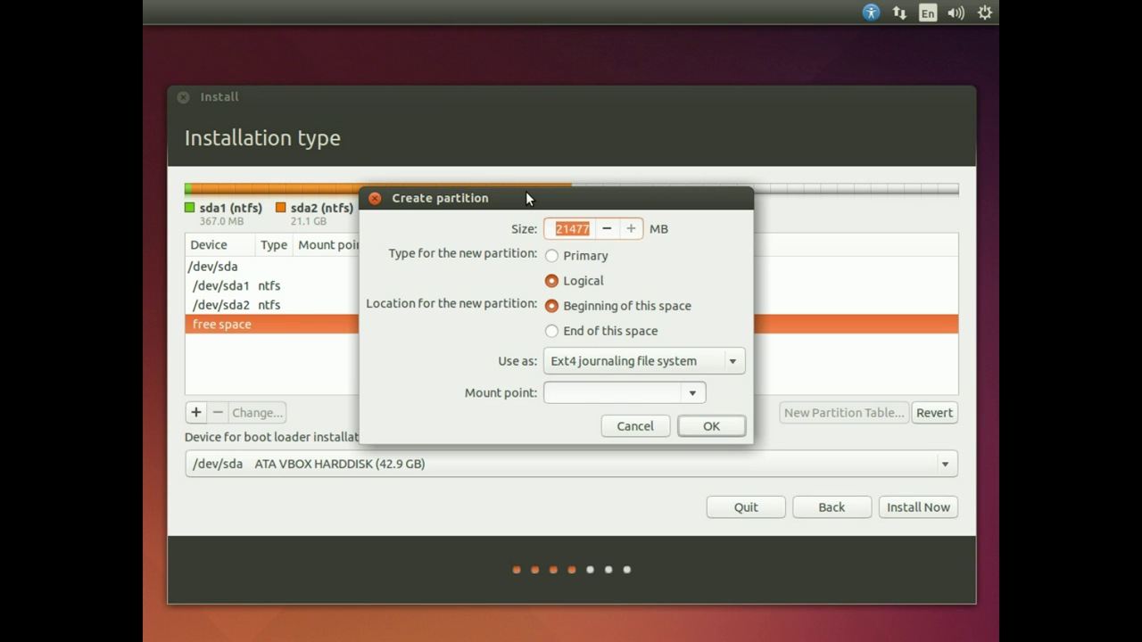
pyautogui.write('20')
pyautogui.write('48')
pyautogui.press('BackSpace')
pyautogui.write('8')
pyautogui.click(684, 365)
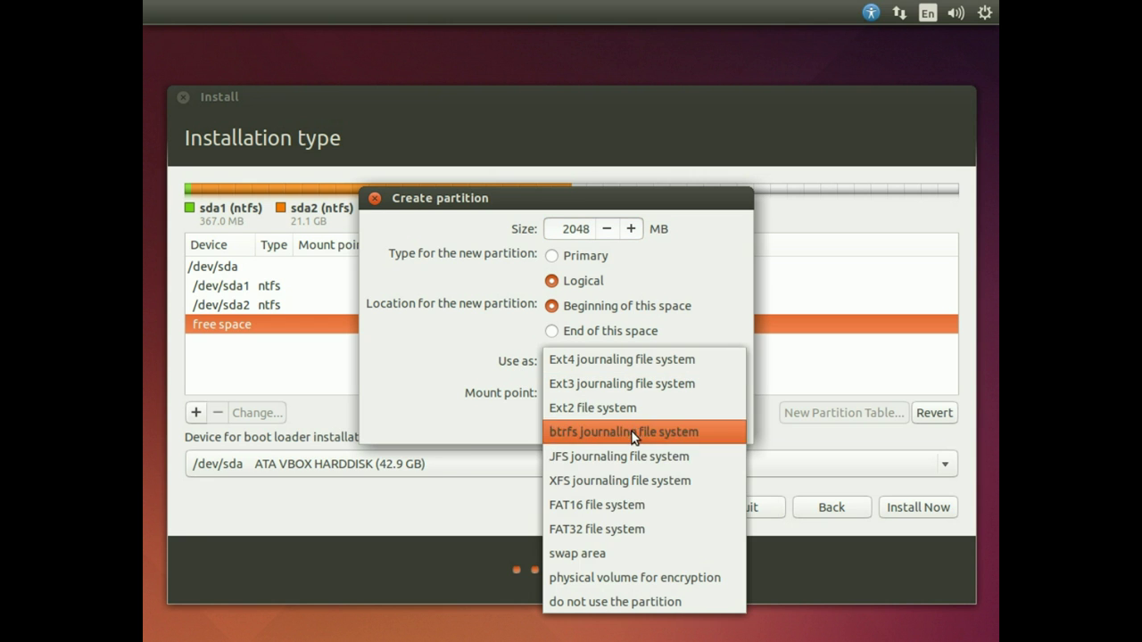
pyautogui.click(604, 550)
pyautogui.click(714, 404)
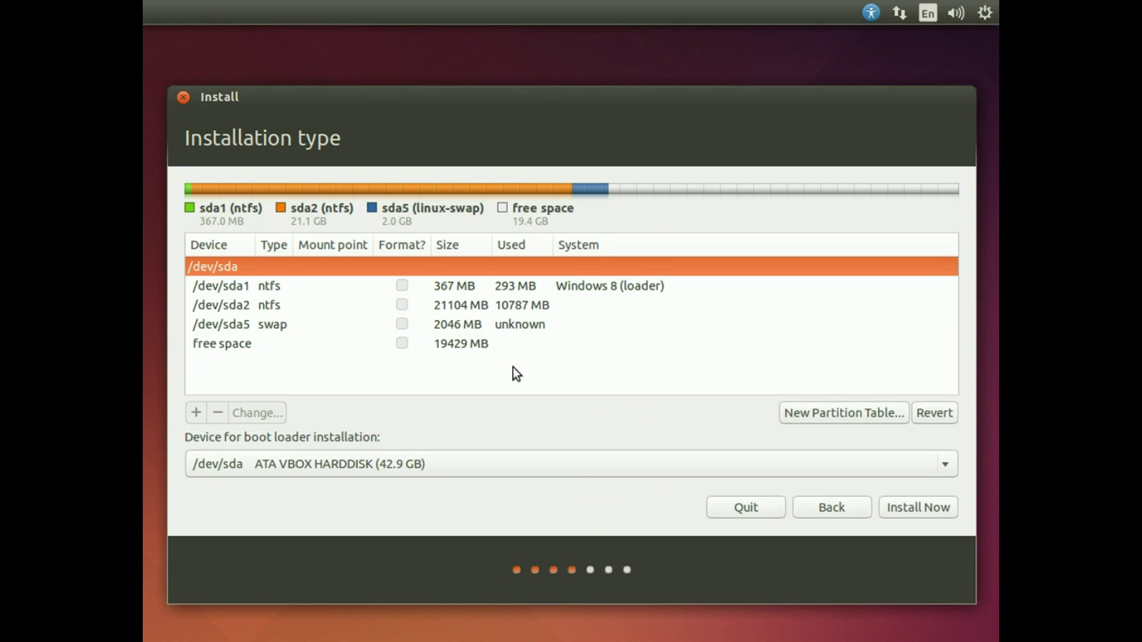
# Create an Ext4 logical partition mounted at / in the remaining 19429 MB of free space
pyautogui.click(234, 347)
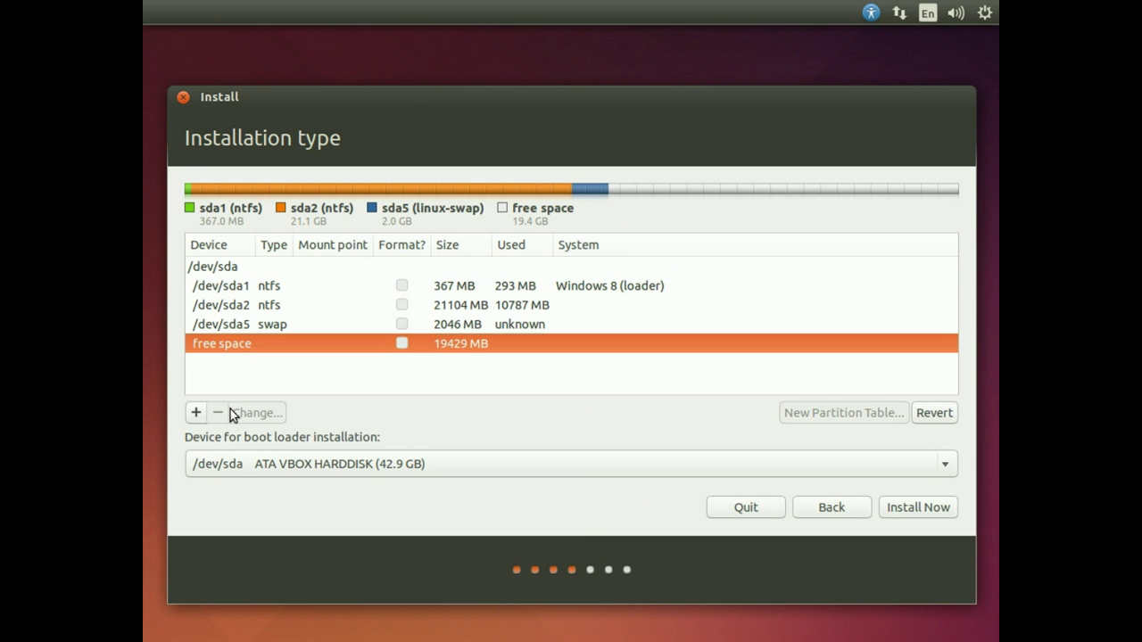
pyautogui.click(190, 416)
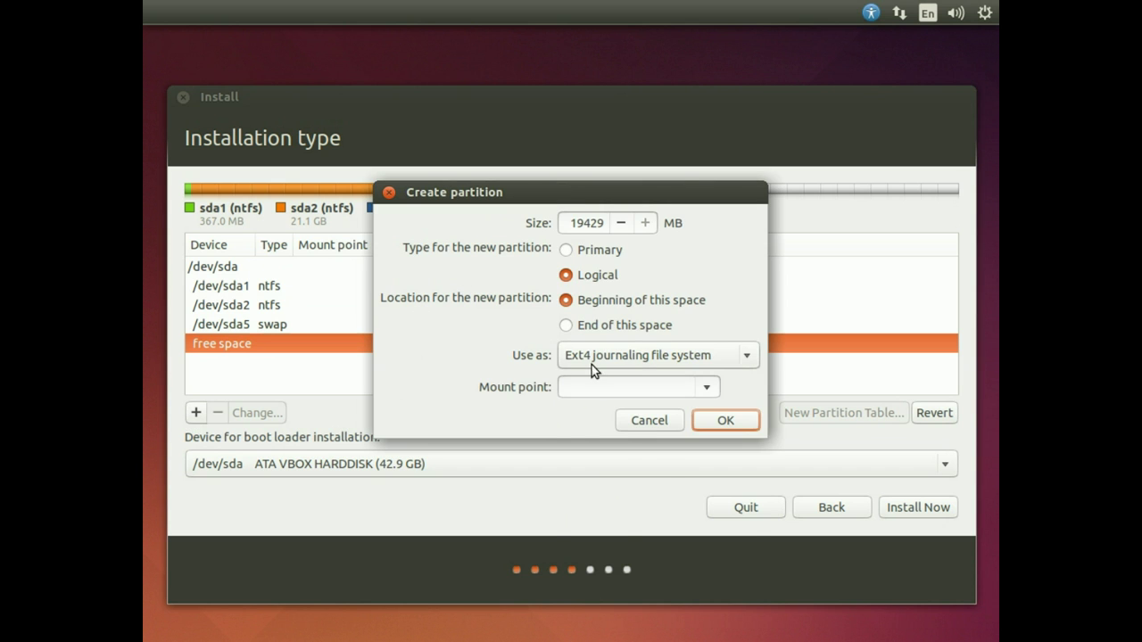
pyautogui.click(638, 356)
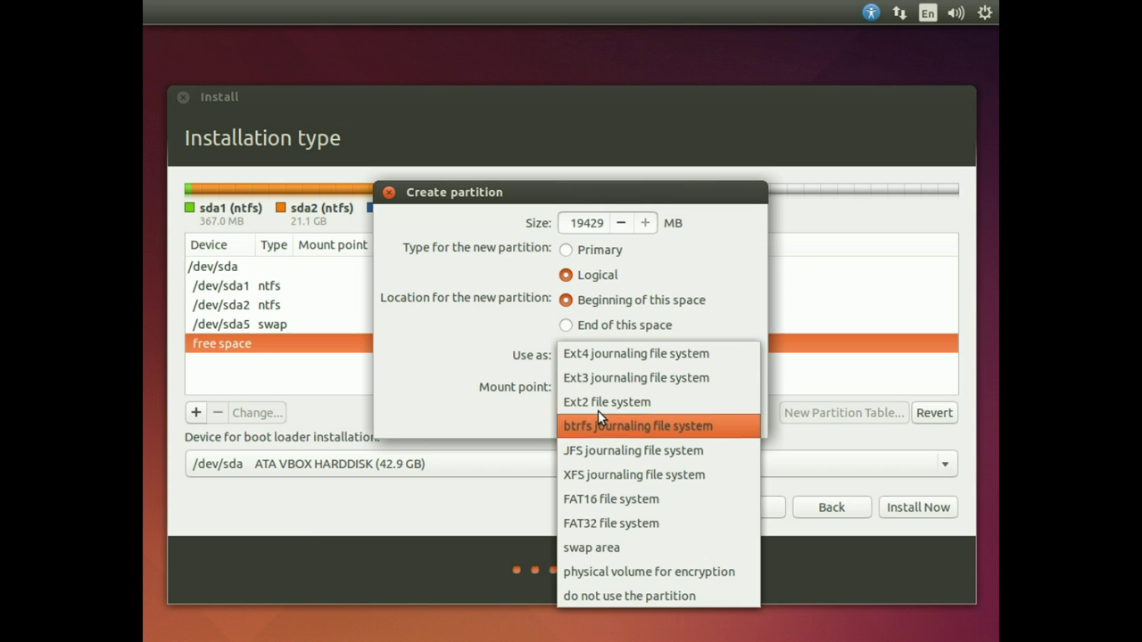
pyautogui.click(511, 354)
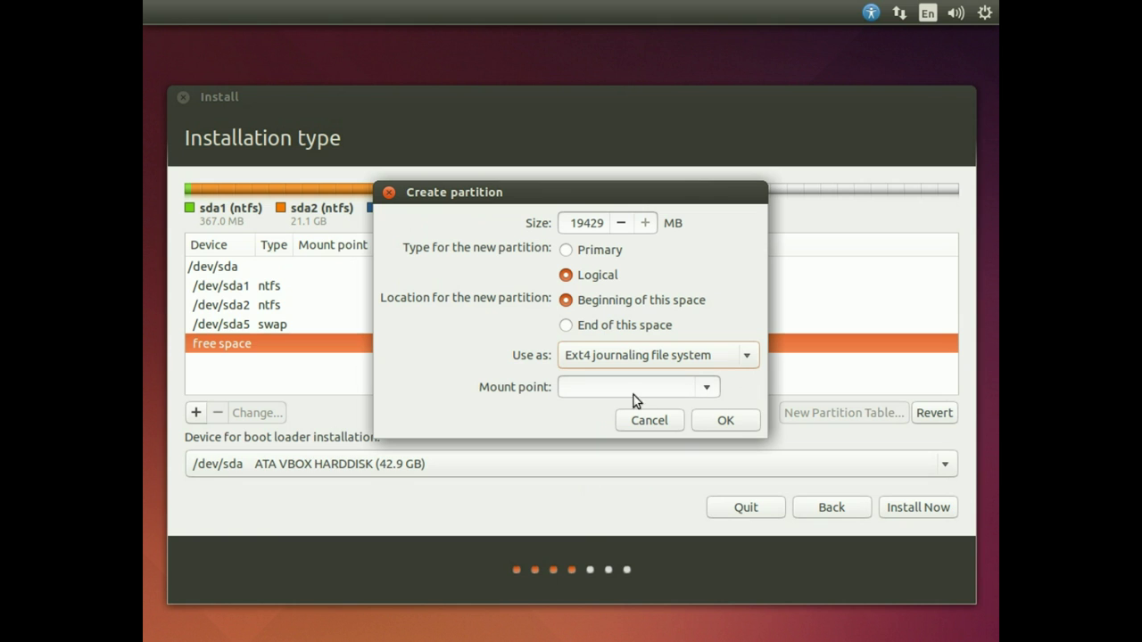
pyautogui.click(711, 386)
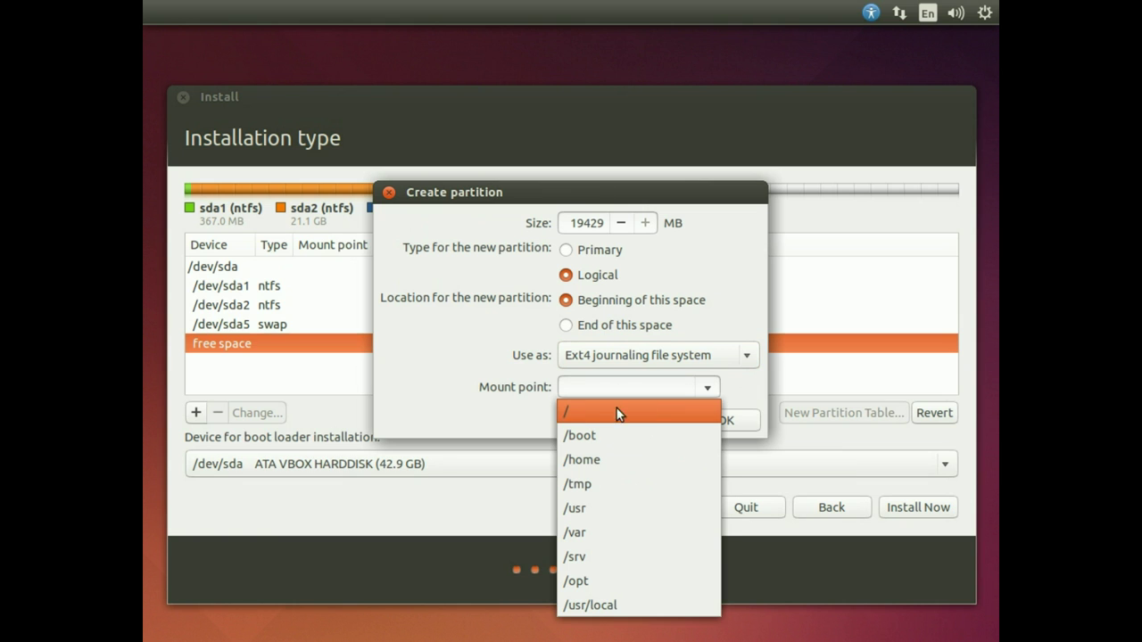
pyautogui.click(563, 413)
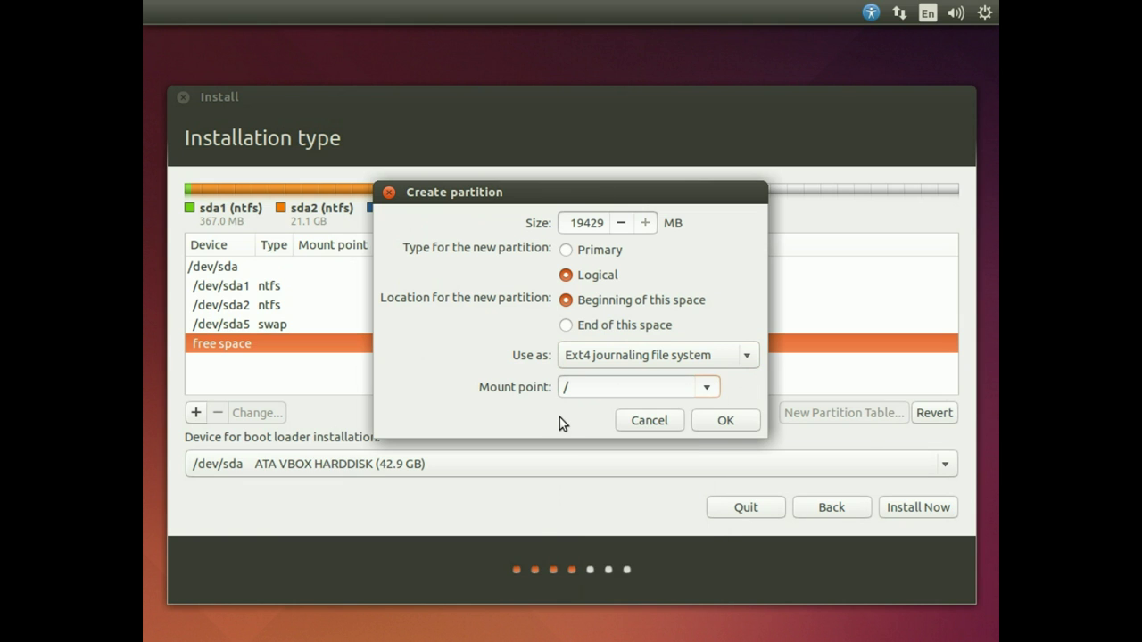
pyautogui.click(722, 420)
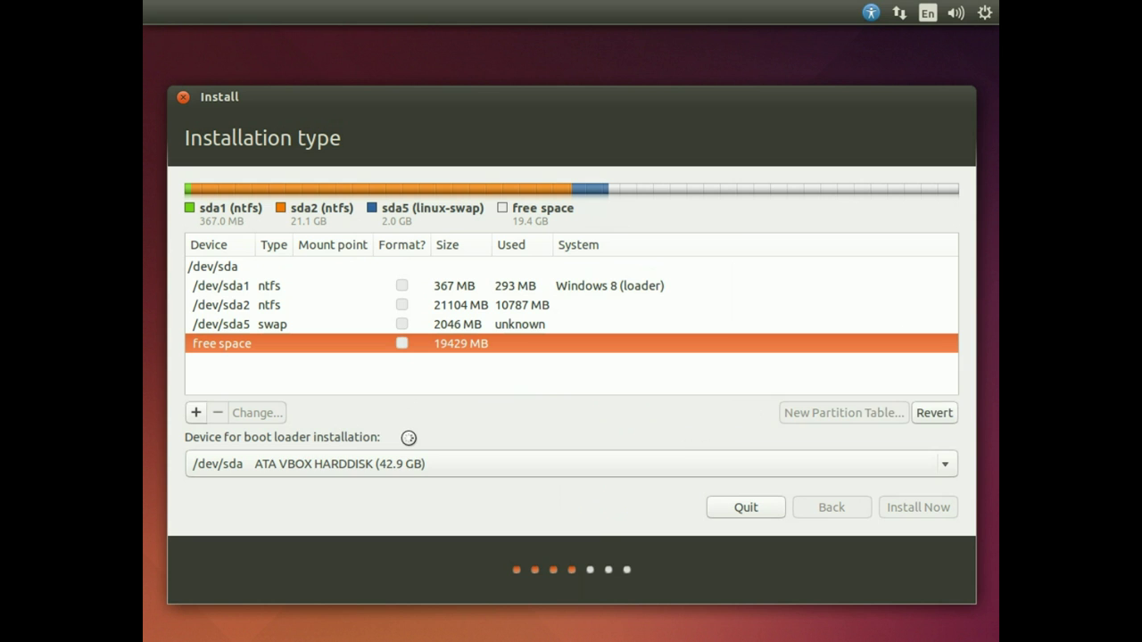
# Keep /dev/sda as the boot loader device and start installing Ubuntu with this partitioning
pyautogui.click(407, 467)
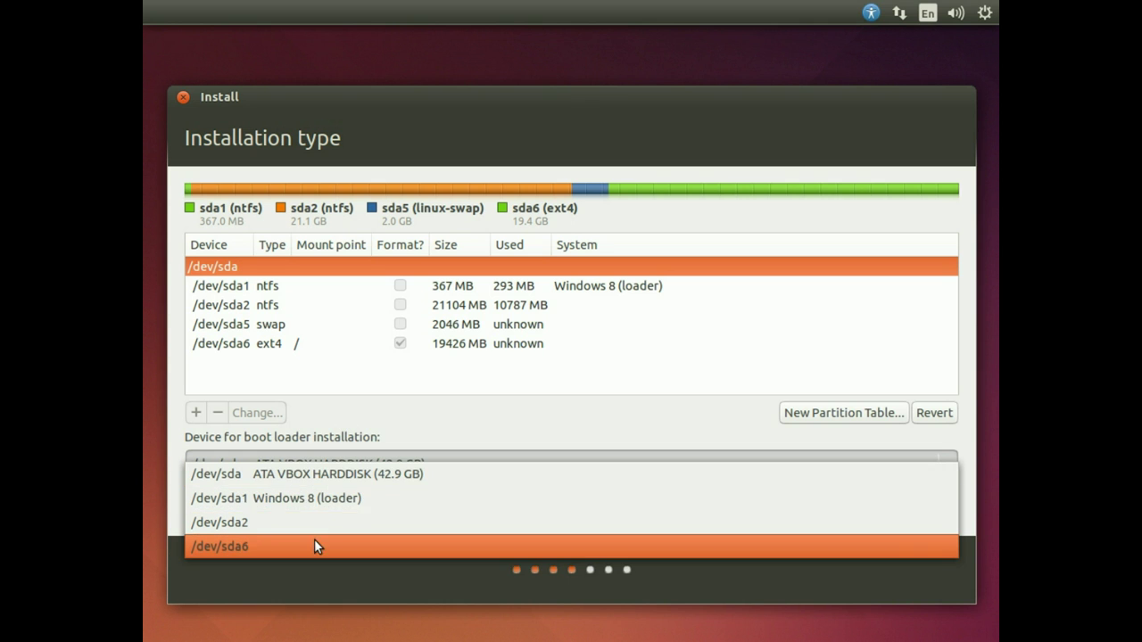
pyautogui.click(287, 485)
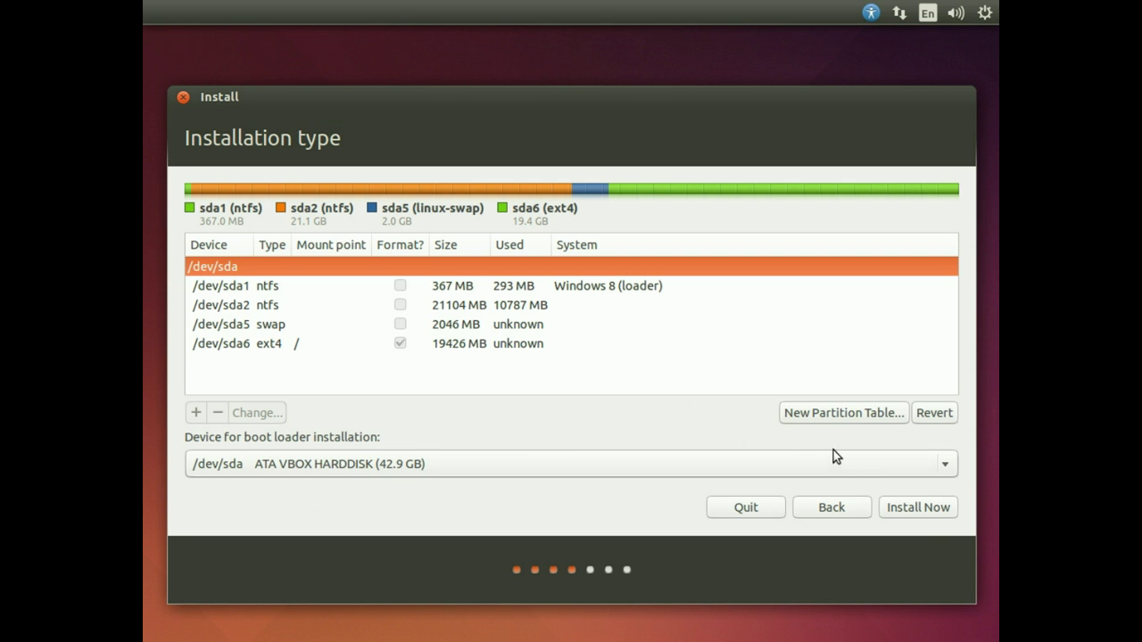
pyautogui.click(914, 510)
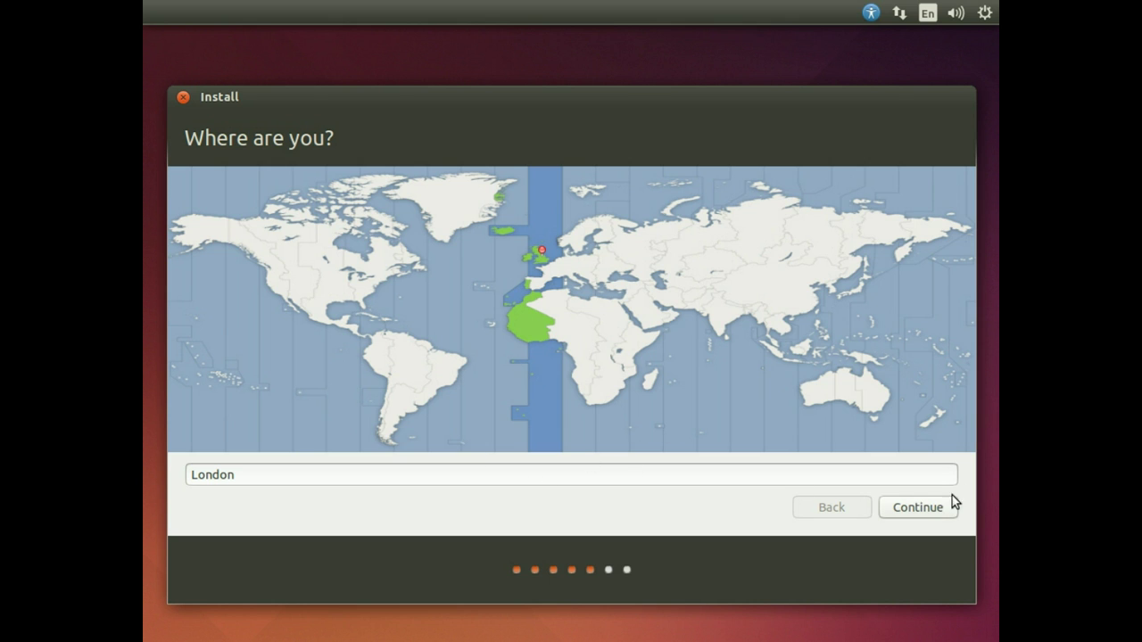
# Accept London as the location and English (UK) as the keyboard layout
pyautogui.click(924, 506)
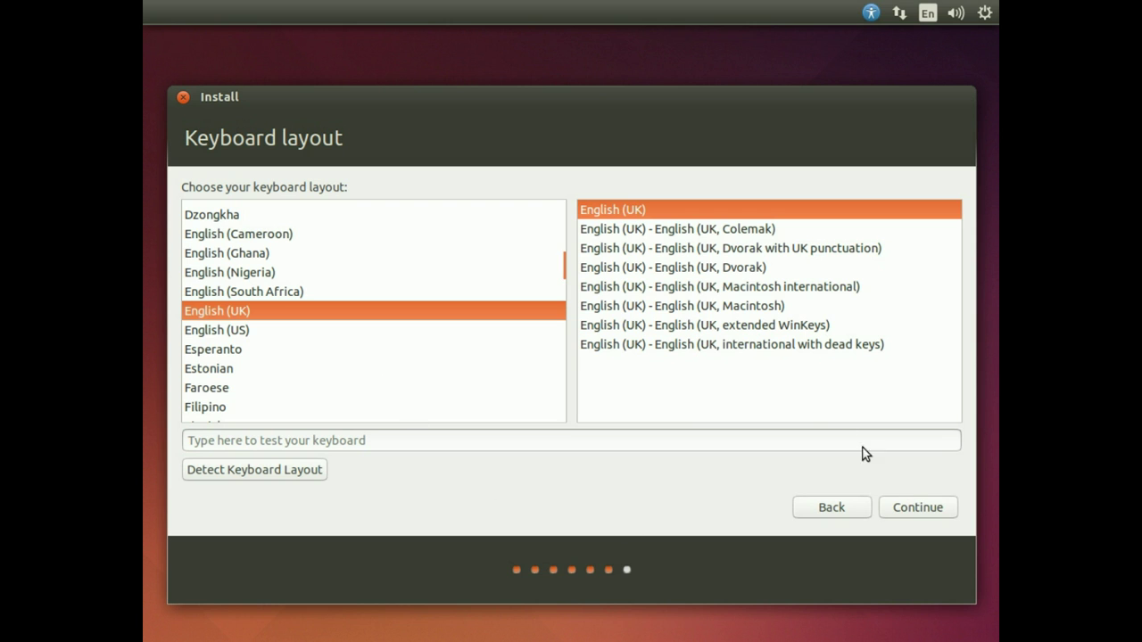
pyautogui.click(924, 506)
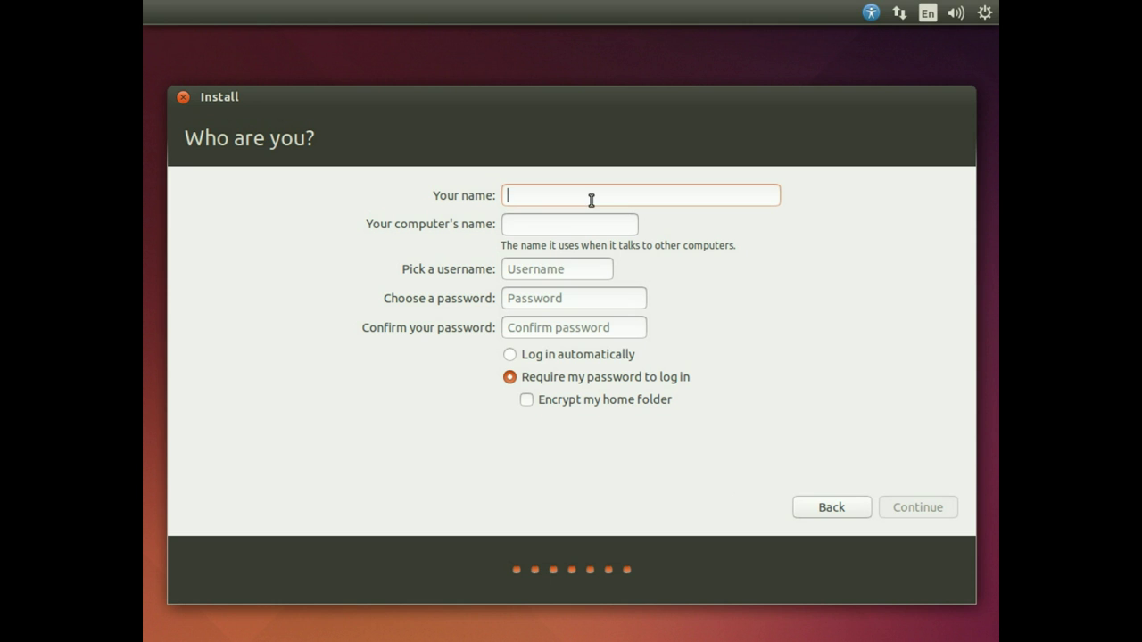
# Fill in the user's name and the account password, then submit to continue the installation
pyautogui.write('test')
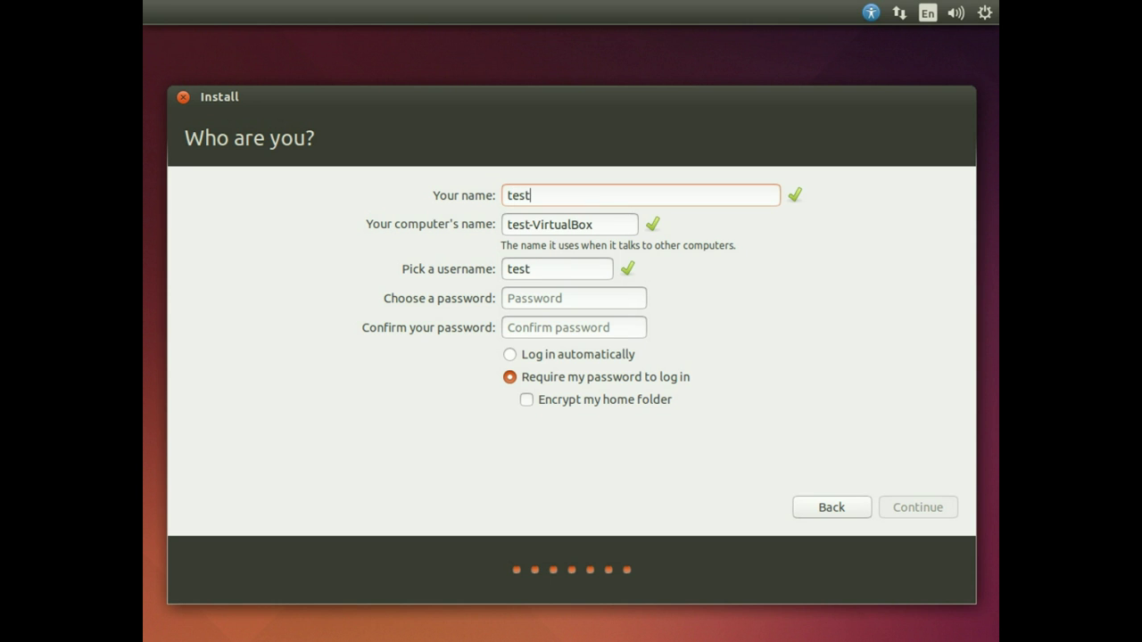
pyautogui.click(565, 301)
pyautogui.write('te')
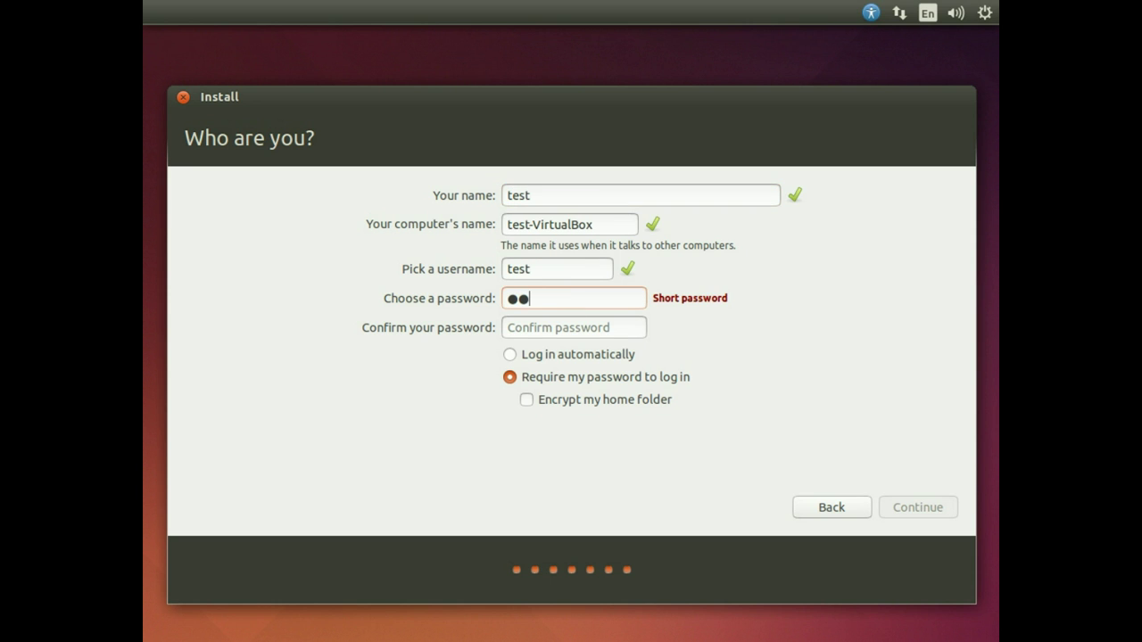
pyautogui.write('st')
pyautogui.click(572, 328)
pyautogui.write('test')
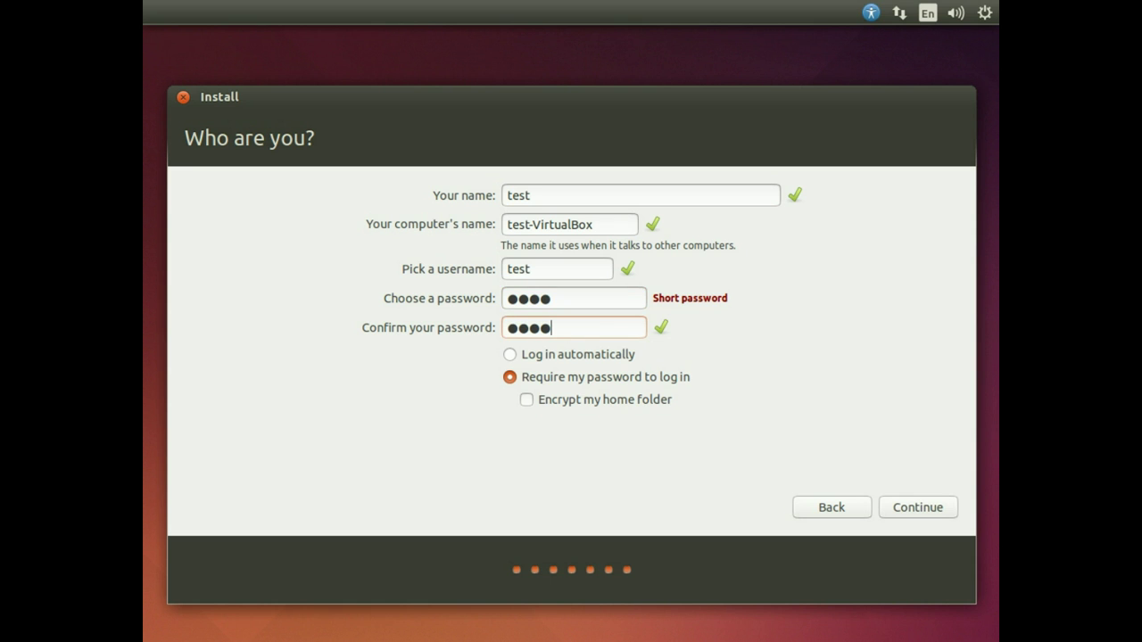
pyautogui.click(900, 506)
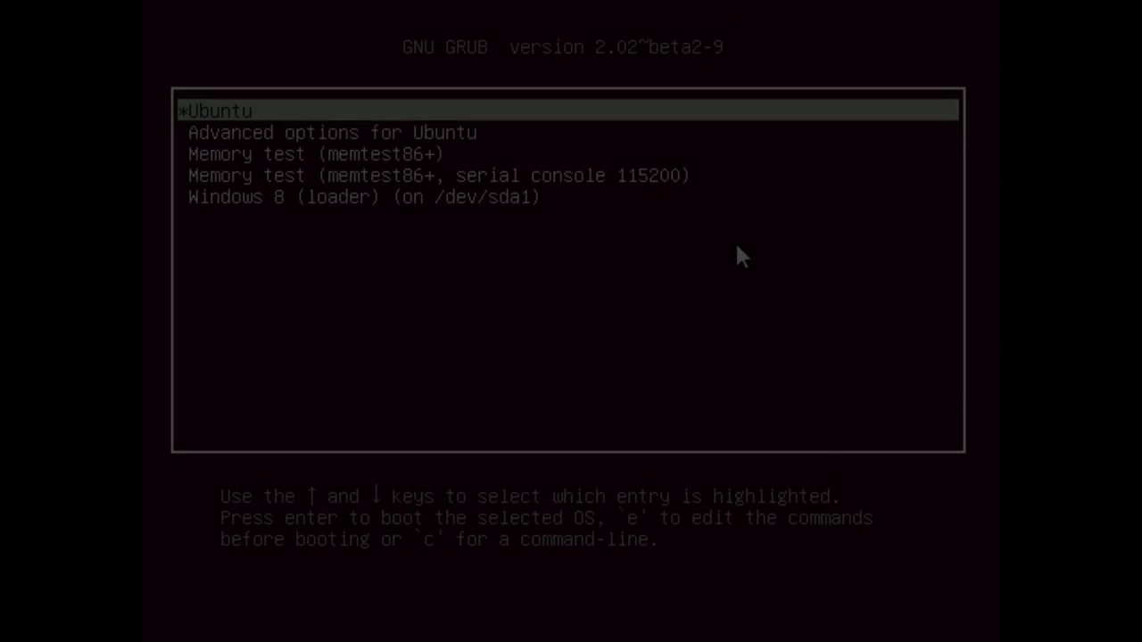
# Capture VM keyboard input and browse the GRUB entries between Ubuntu, Advanced options and Windows 8
pyautogui.click(735, 241)
pyautogui.click(513, 478)
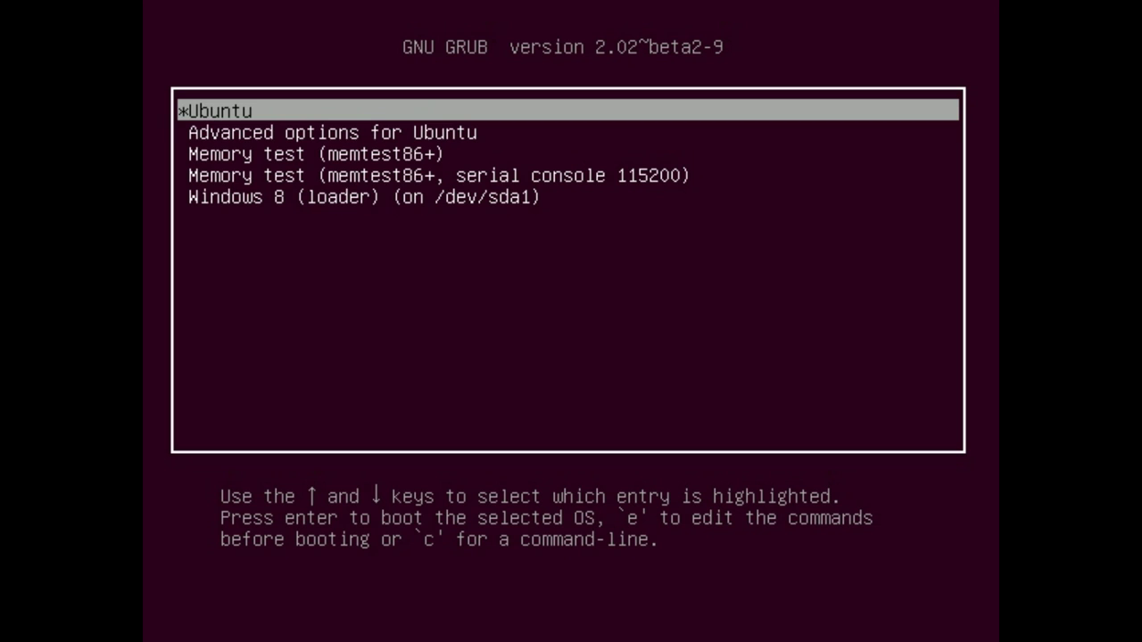
pyautogui.press('Down')
pyautogui.press('Down')
pyautogui.press('Down')
pyautogui.press('Up')
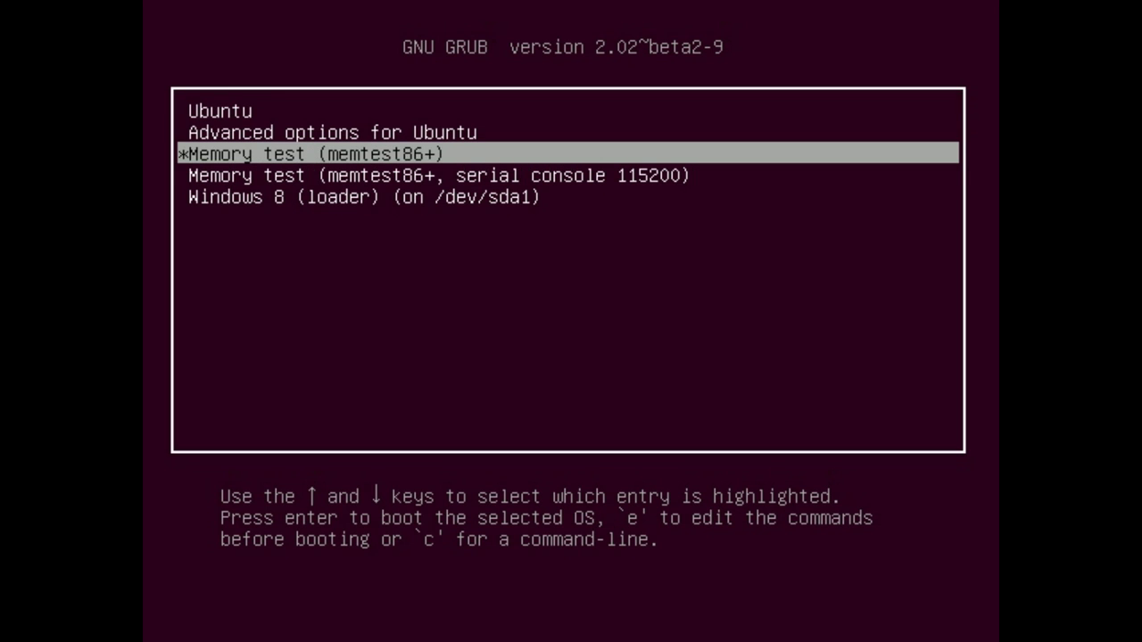
pyautogui.press('Up')
pyautogui.press('Up')
pyautogui.press('Down')
pyautogui.press('Down')
pyautogui.press('Down')
pyautogui.press('Down')
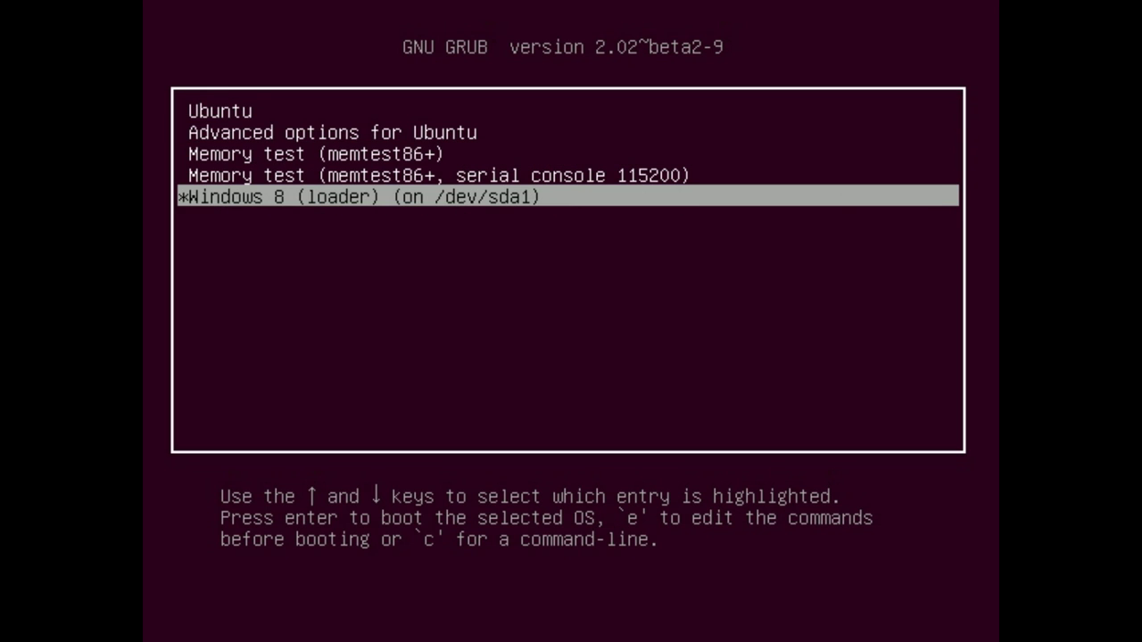
pyautogui.press('Up')
pyautogui.press('Up')
pyautogui.press('Up')
pyautogui.press('Up')
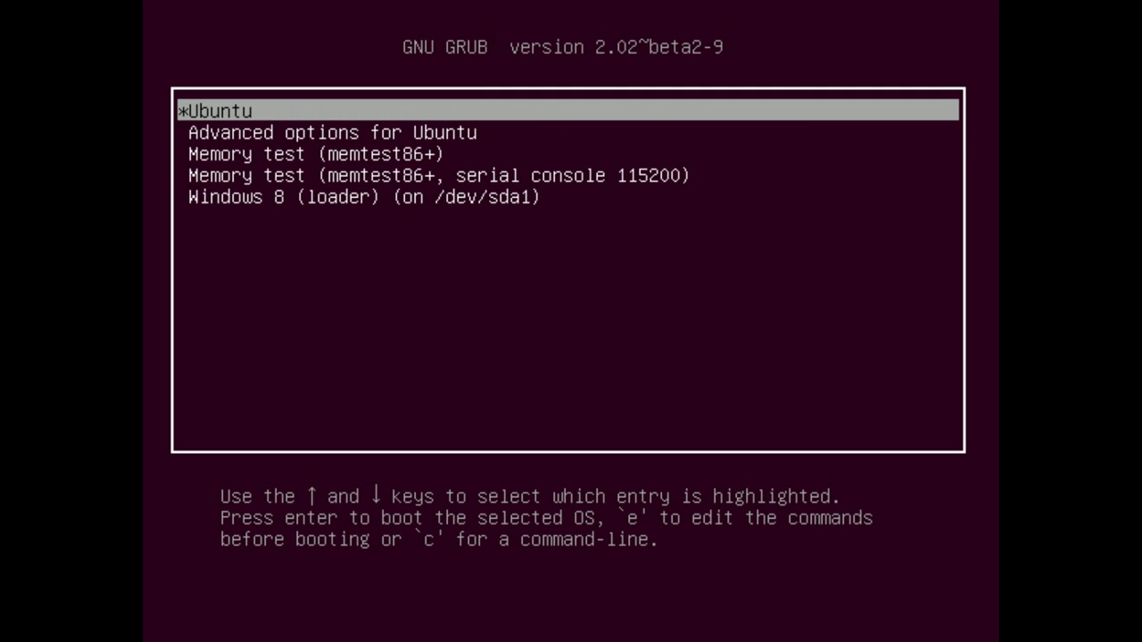
pyautogui.press('Down')
pyautogui.press('Down')
pyautogui.press('Down')
pyautogui.press('Down')
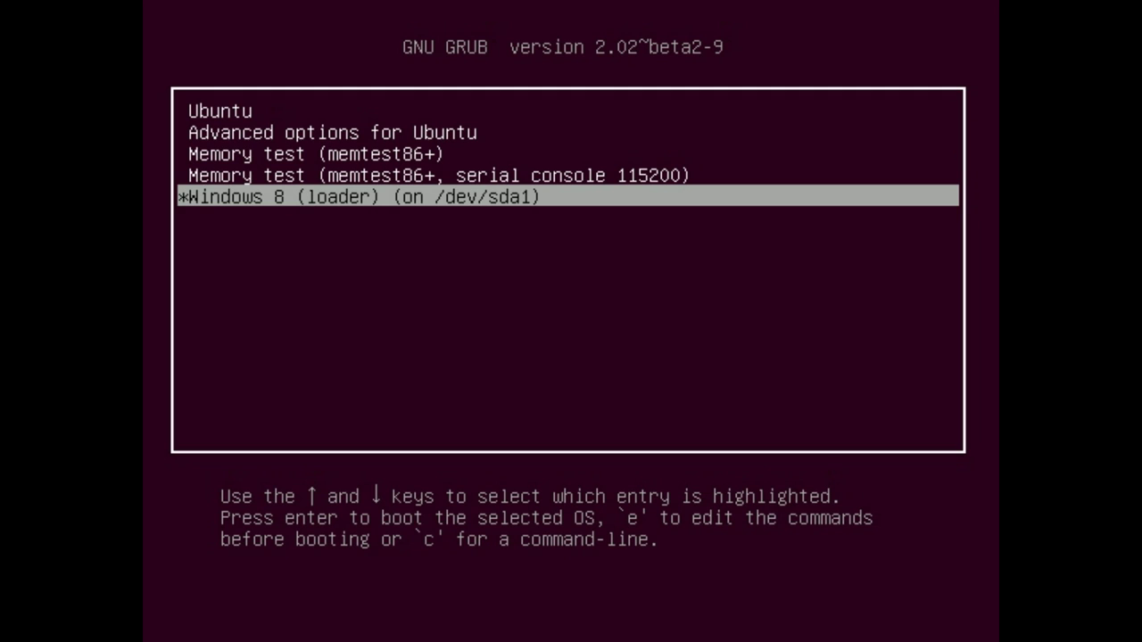
pyautogui.press('Up')
pyautogui.press('Up')
pyautogui.press('Up')
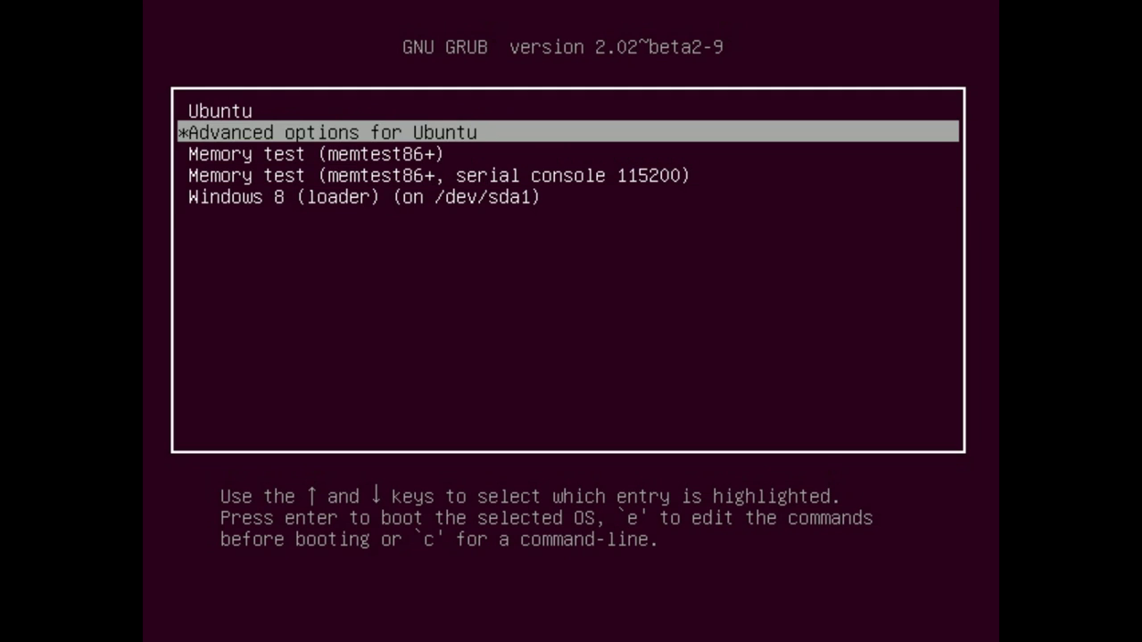
pyautogui.press('Down')
pyautogui.press('Down')
pyautogui.press('Down')
pyautogui.press('Up')
pyautogui.press('Up')
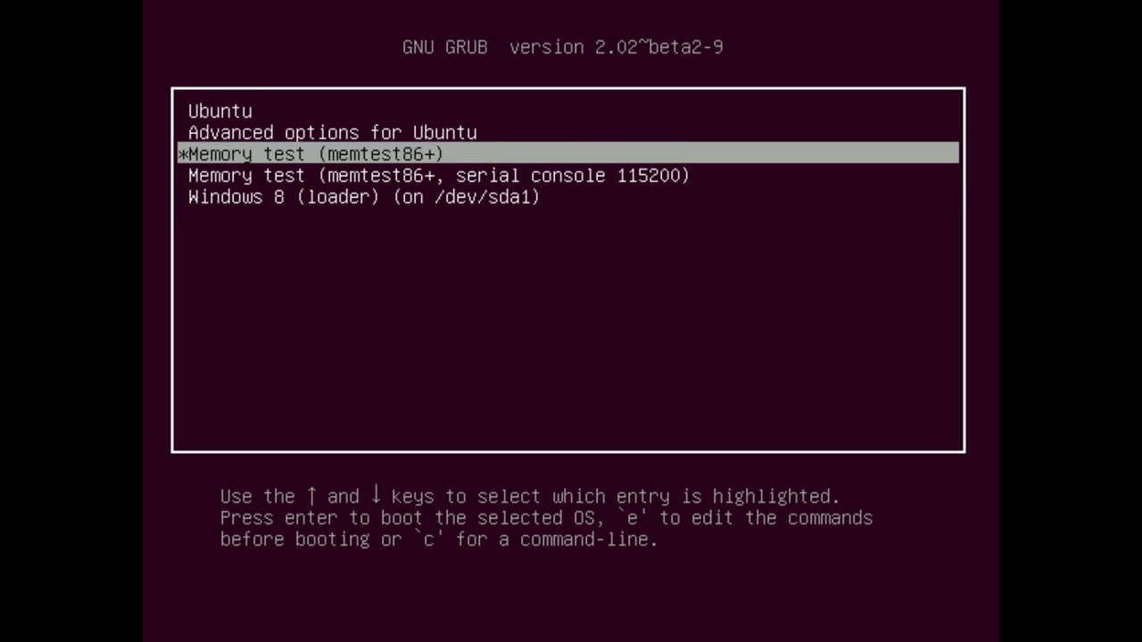
pyautogui.press('Up')
pyautogui.press('Down')
pyautogui.press('Down')
pyautogui.press('Down')
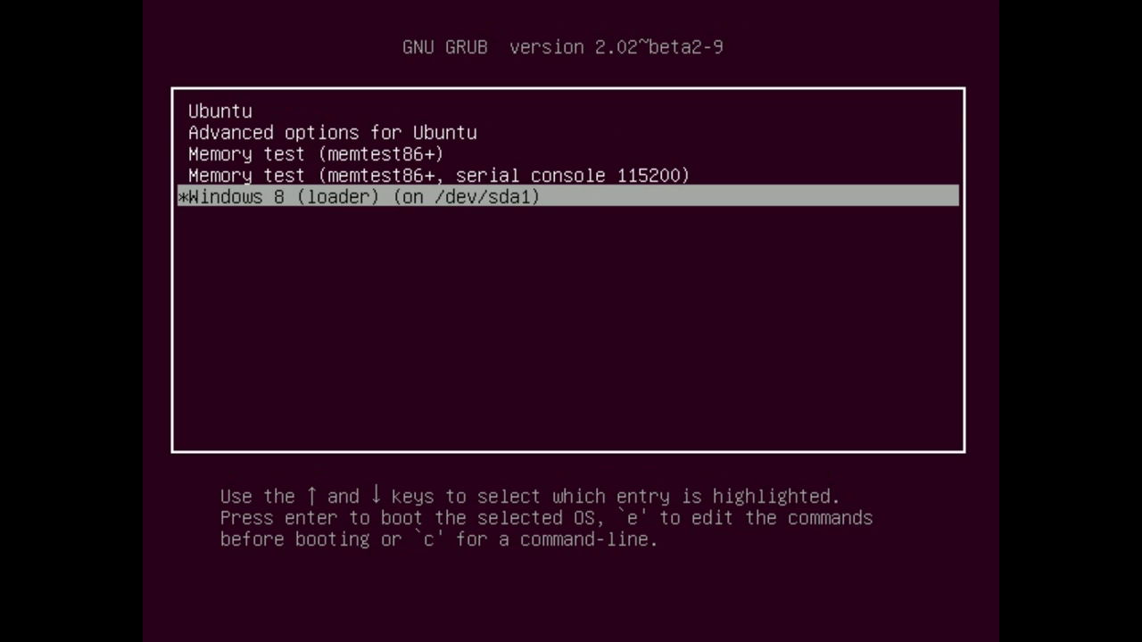
pyautogui.press('Up')
pyautogui.press('Up')
pyautogui.press('Up')
pyautogui.press('Up')
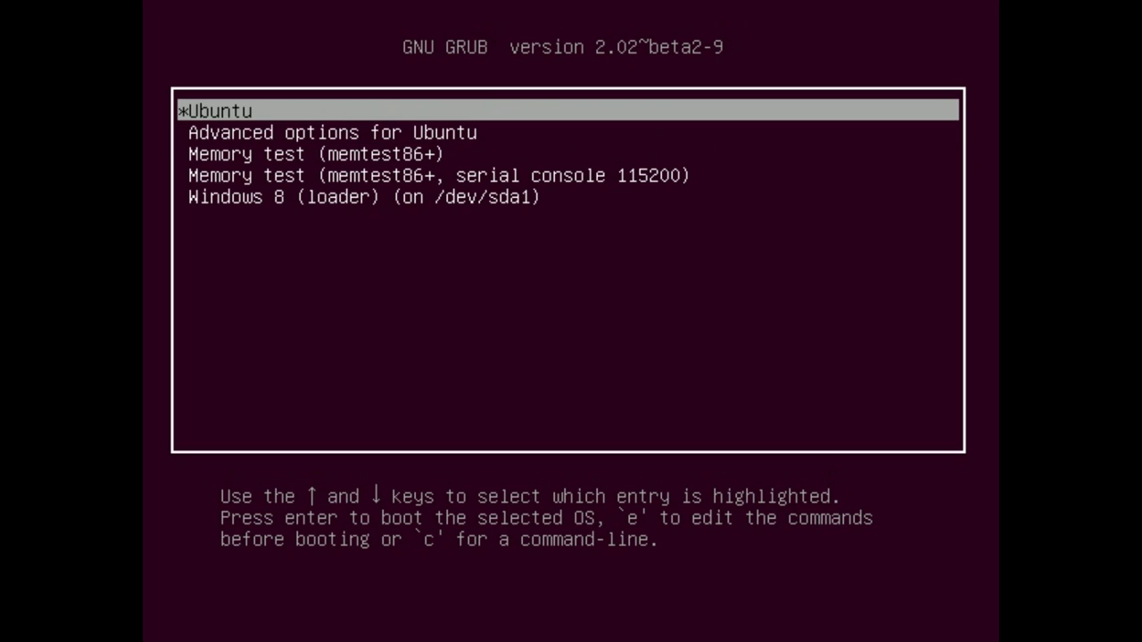